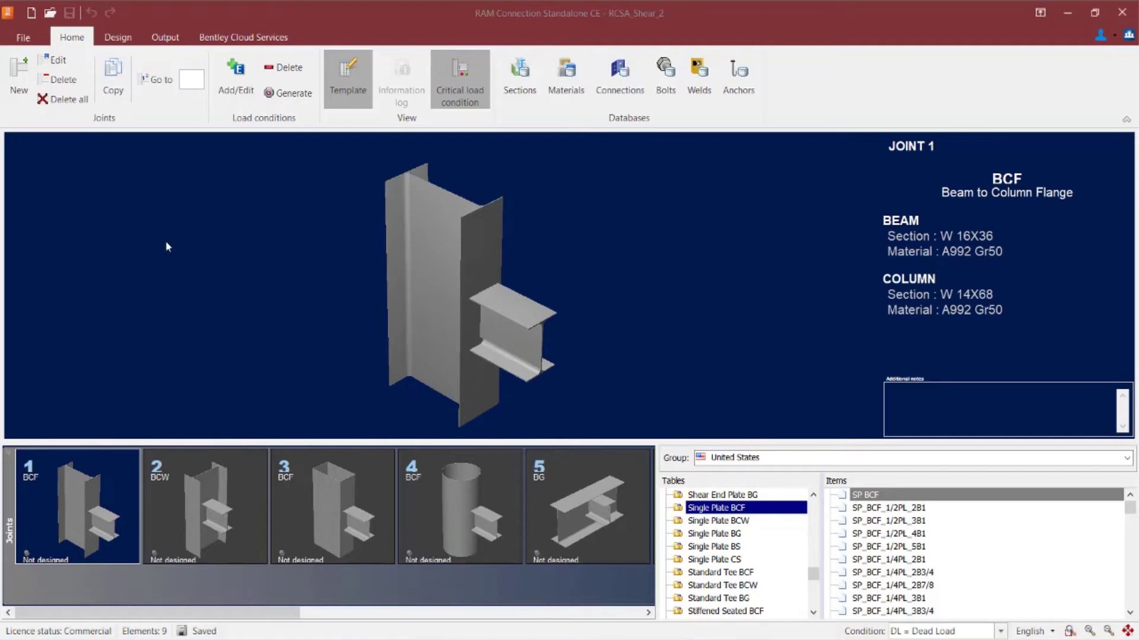
Step: Select joint 1 and look through the Single Plate BCF templates in the United States connection database
click(113, 471)
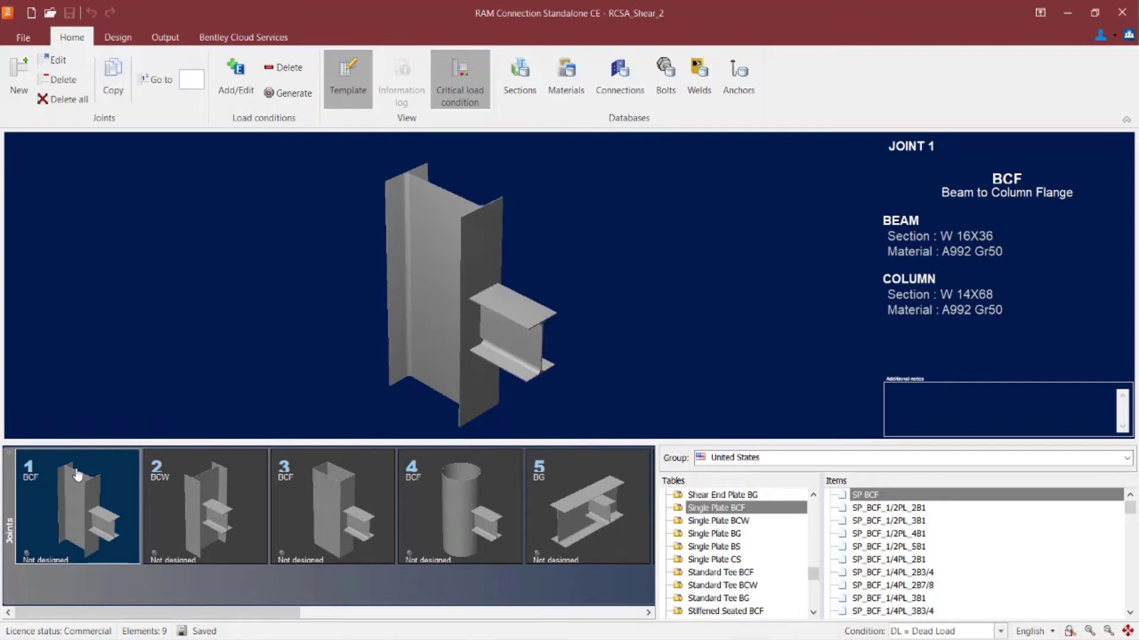
click(691, 511)
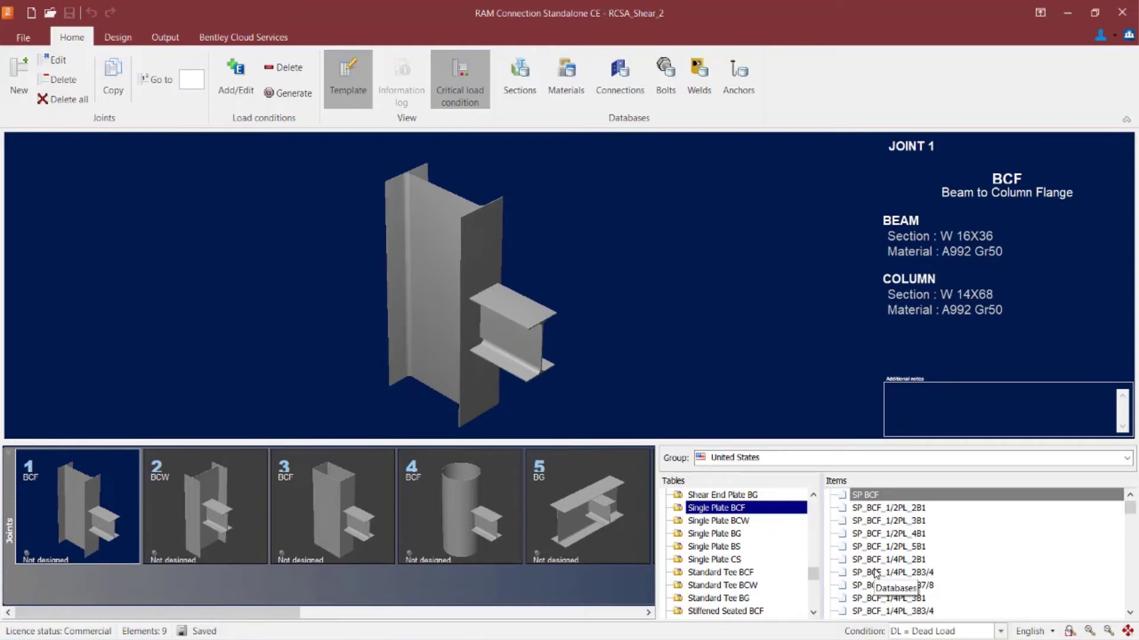
click(886, 508)
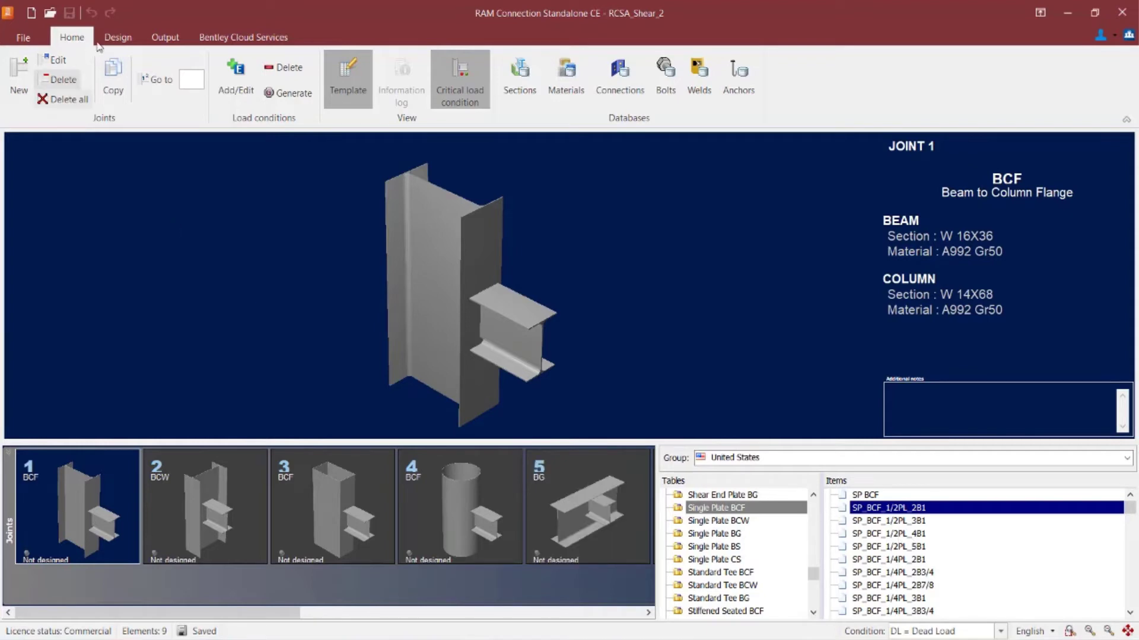
Step: Assign a Basic SP (single plate) shear connection to joint 1 and dismiss the assignment report
click(115, 38)
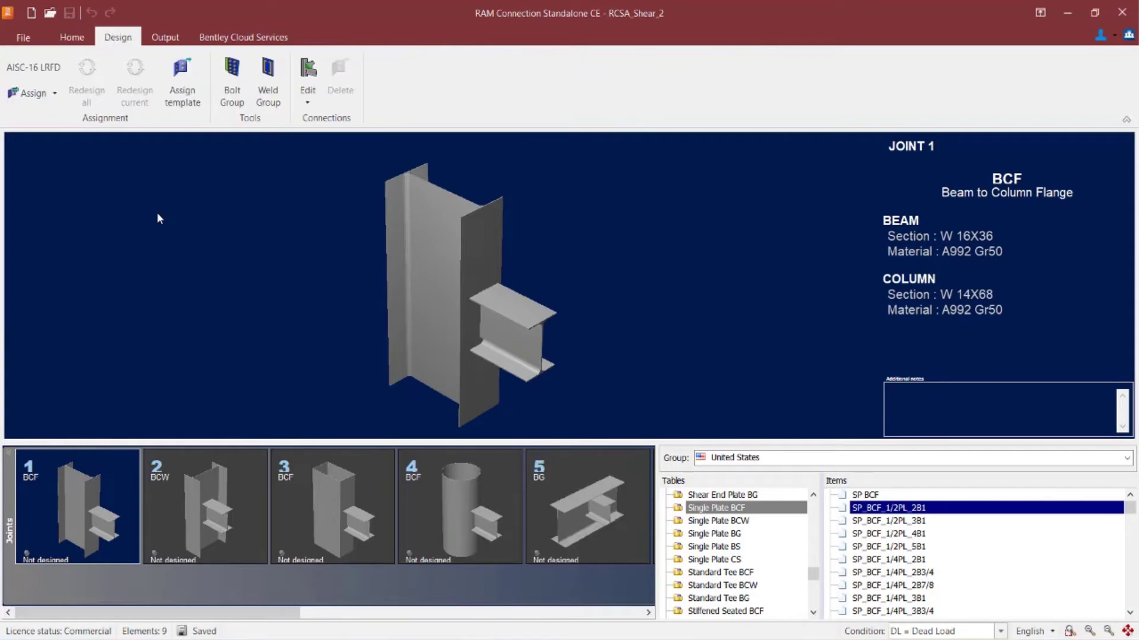
click(36, 93)
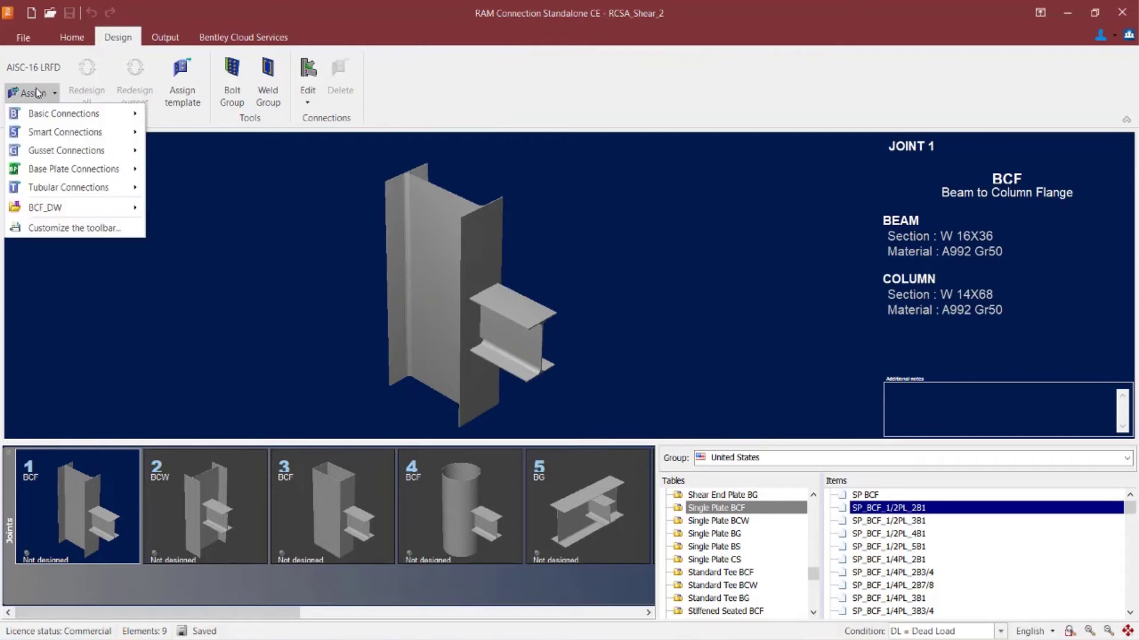
mouse_move(52, 115)
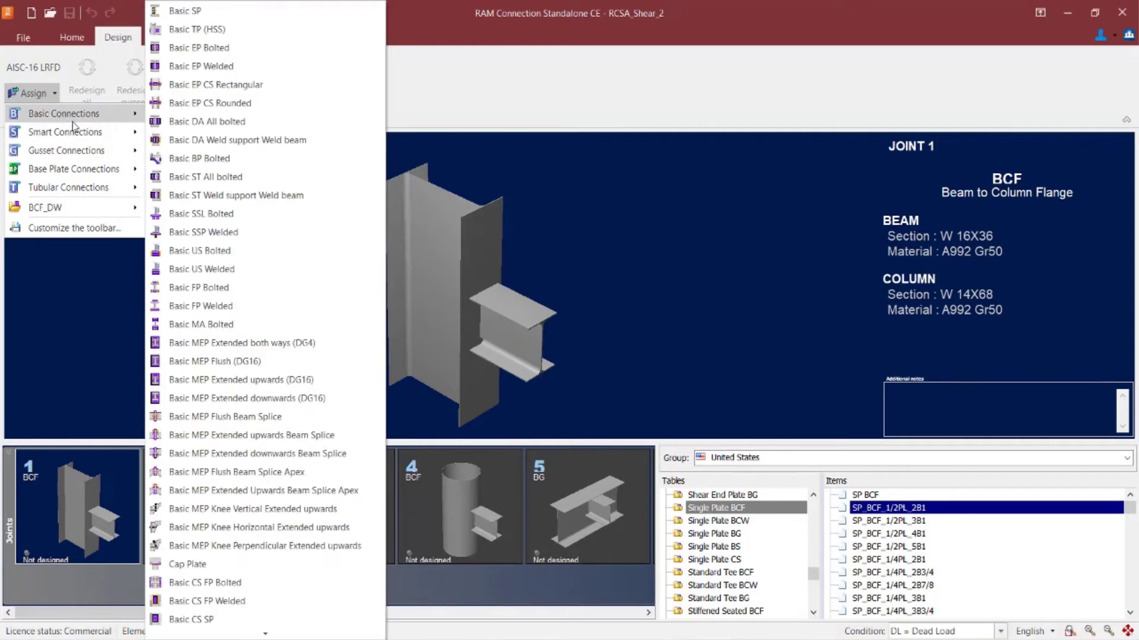
click(171, 12)
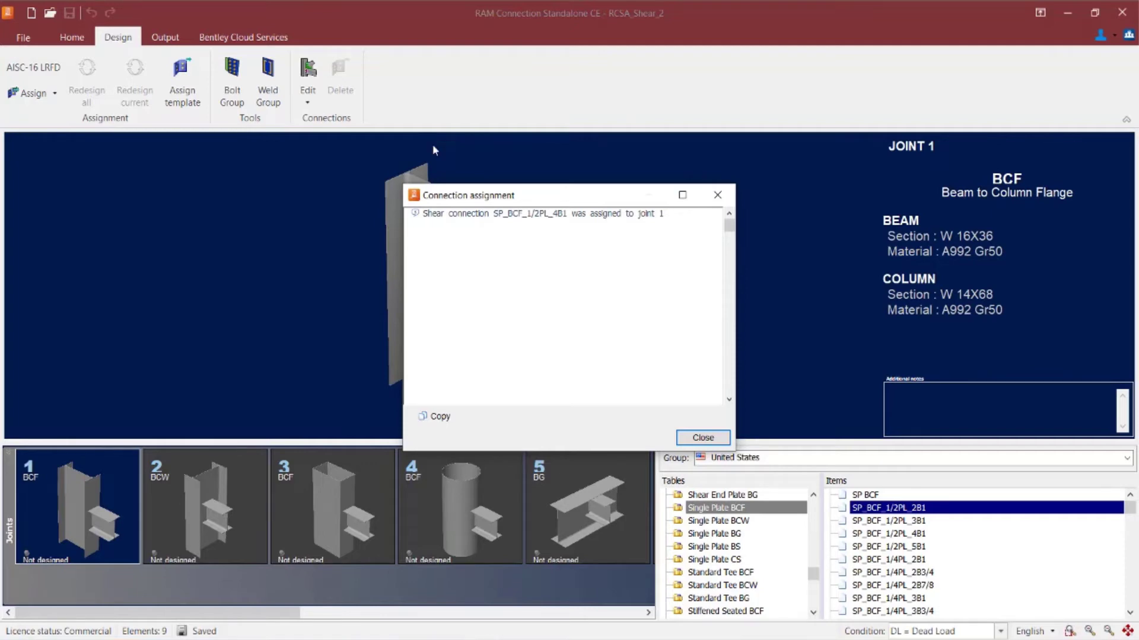
click(683, 438)
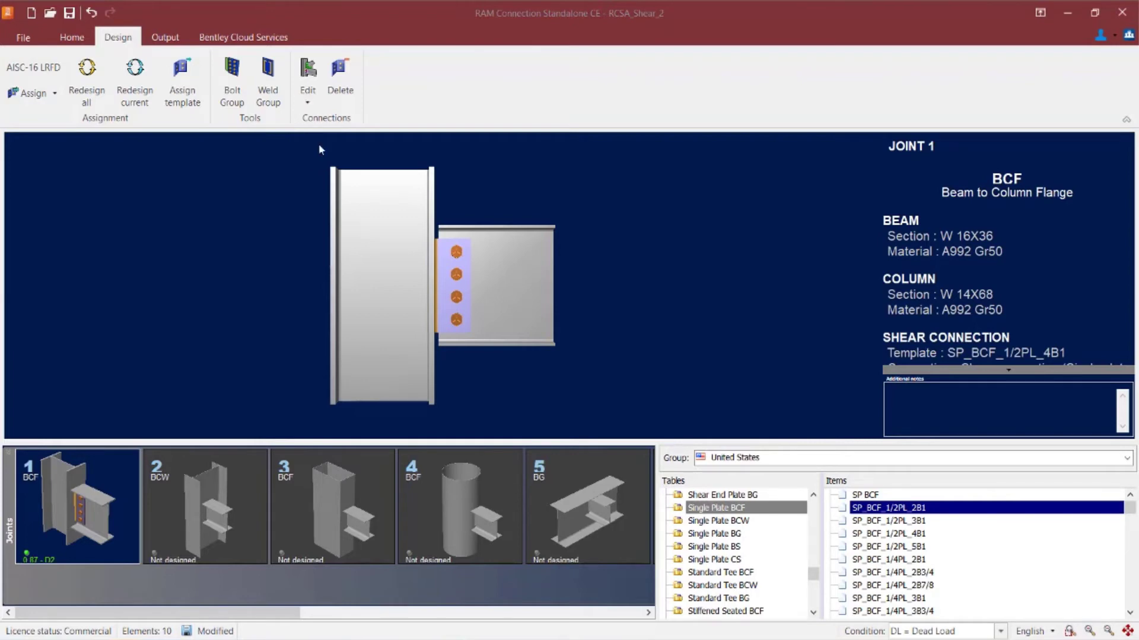
Step: Open joint 1's shear connection for editing and review its beam and single plate parameters
click(308, 92)
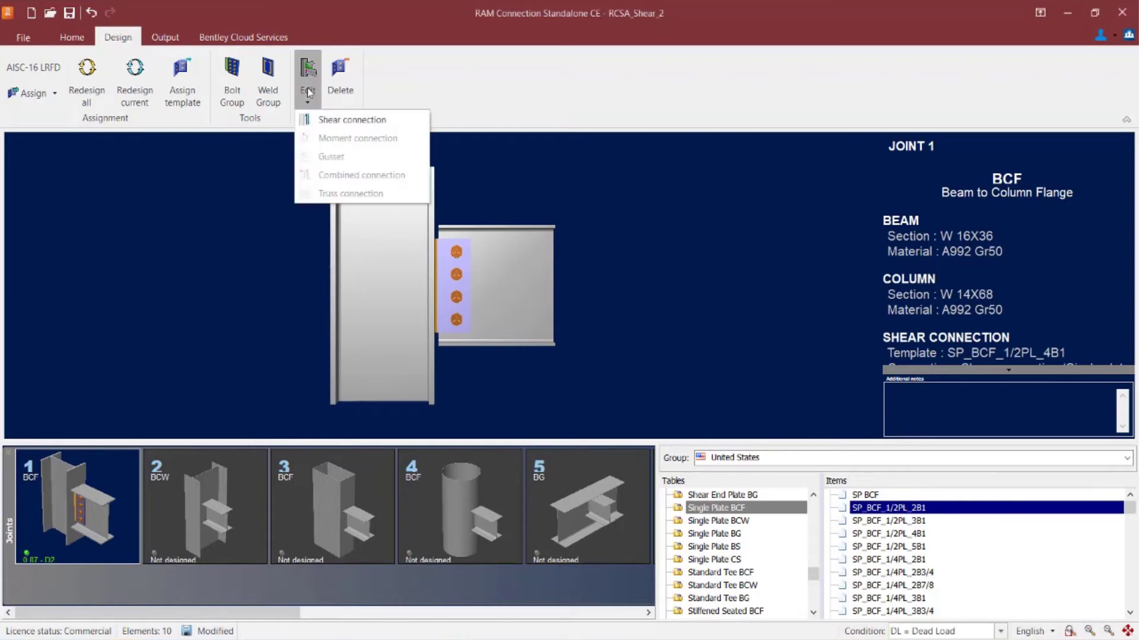
click(343, 122)
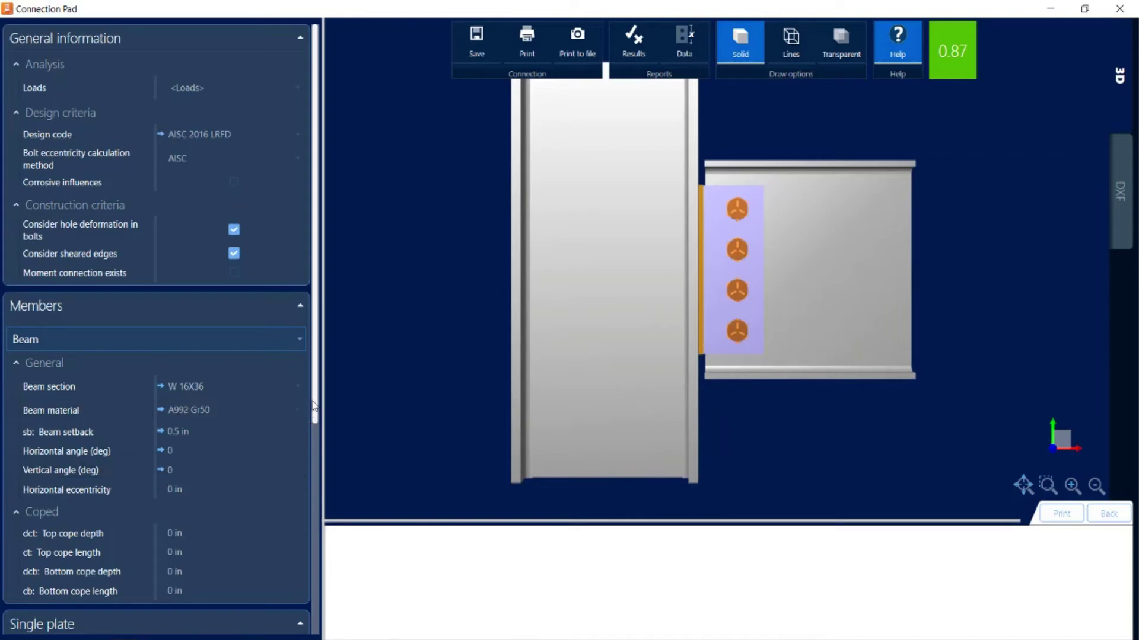
drag(316, 408, 331, 632)
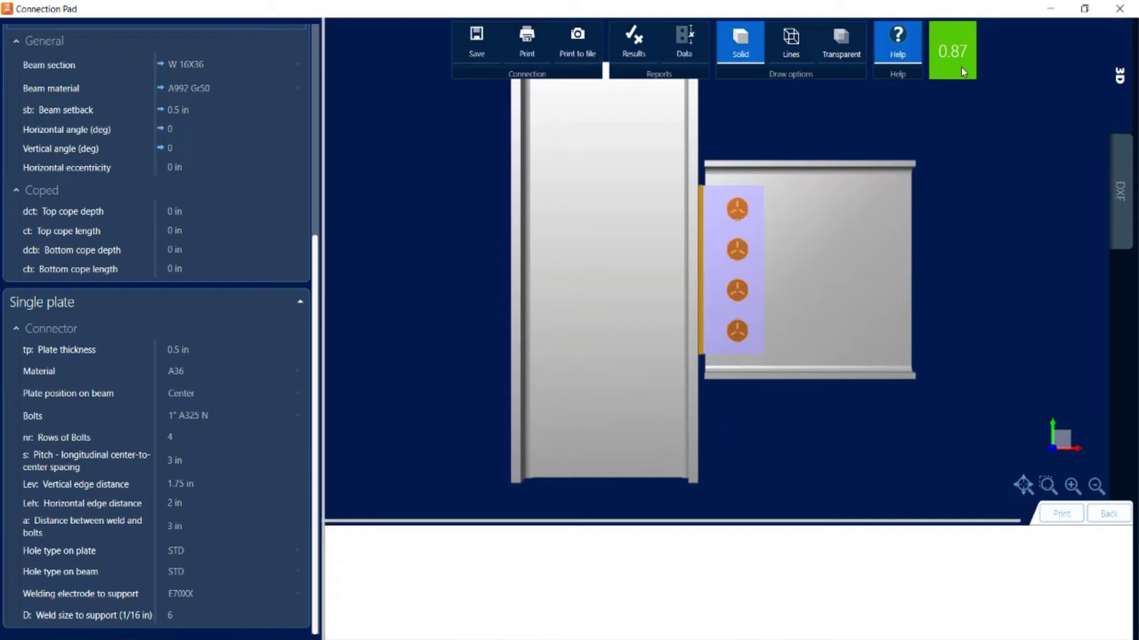
Step: Review joint 1's results report, including geometric considerations, design checks and the detailed formulas, and close the report
click(639, 51)
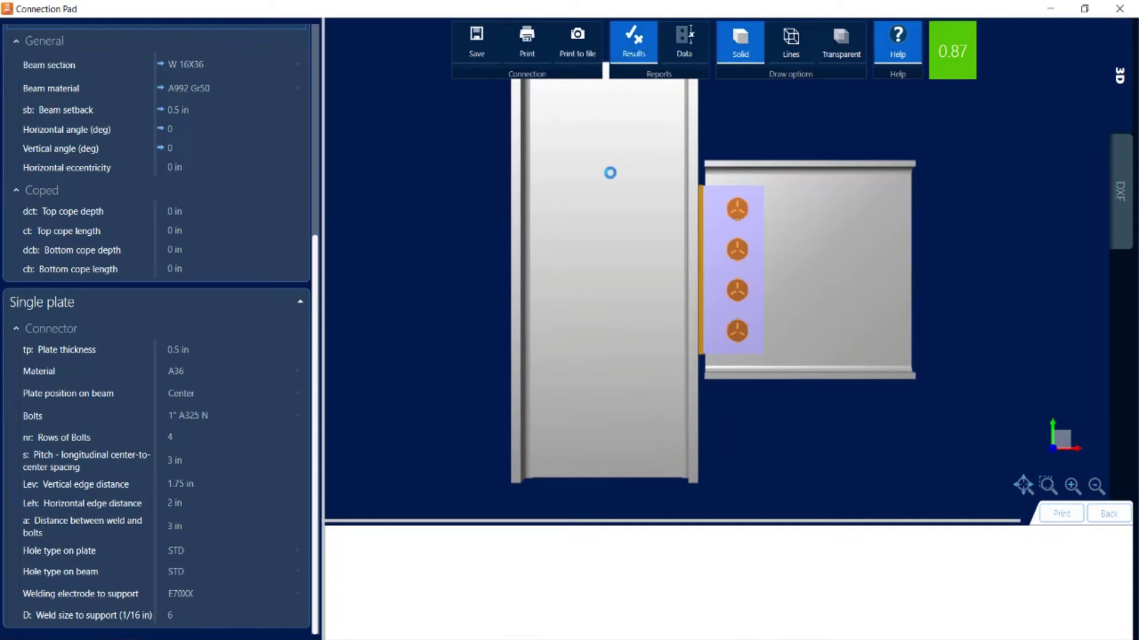
scroll(613, 193, down, 8)
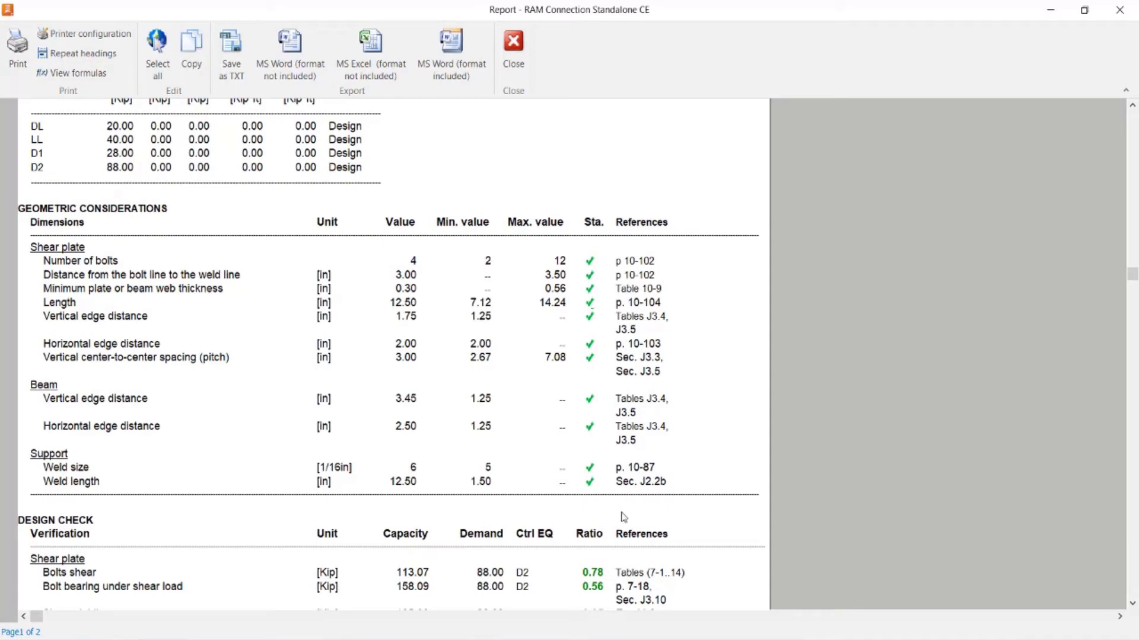
scroll(616, 497, down, 2)
scroll(613, 495, down, 6)
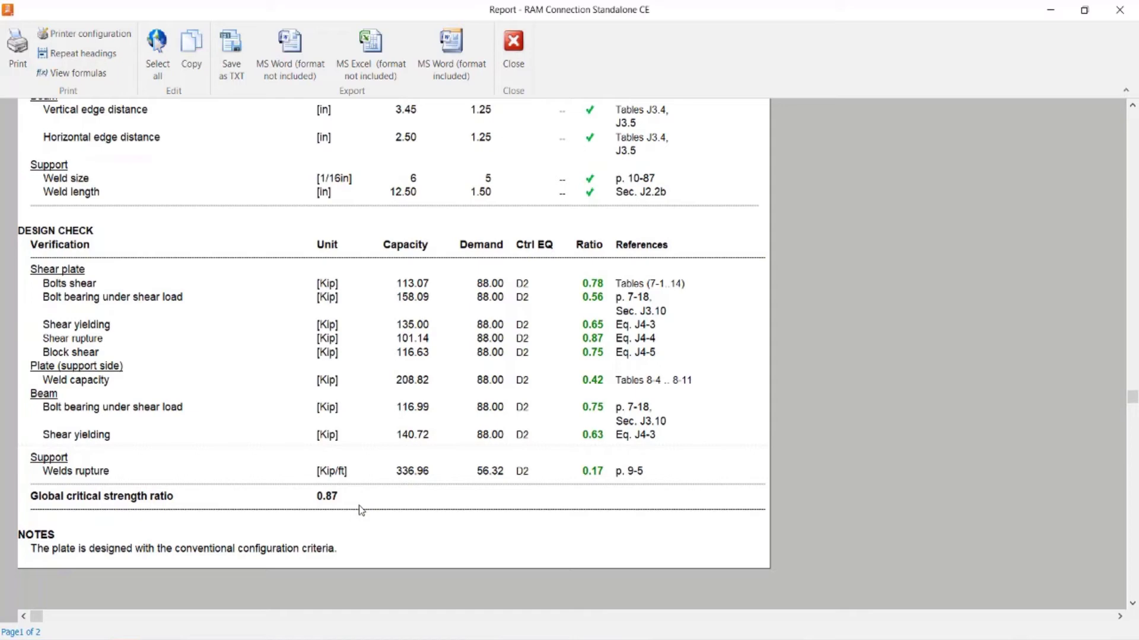
click(49, 77)
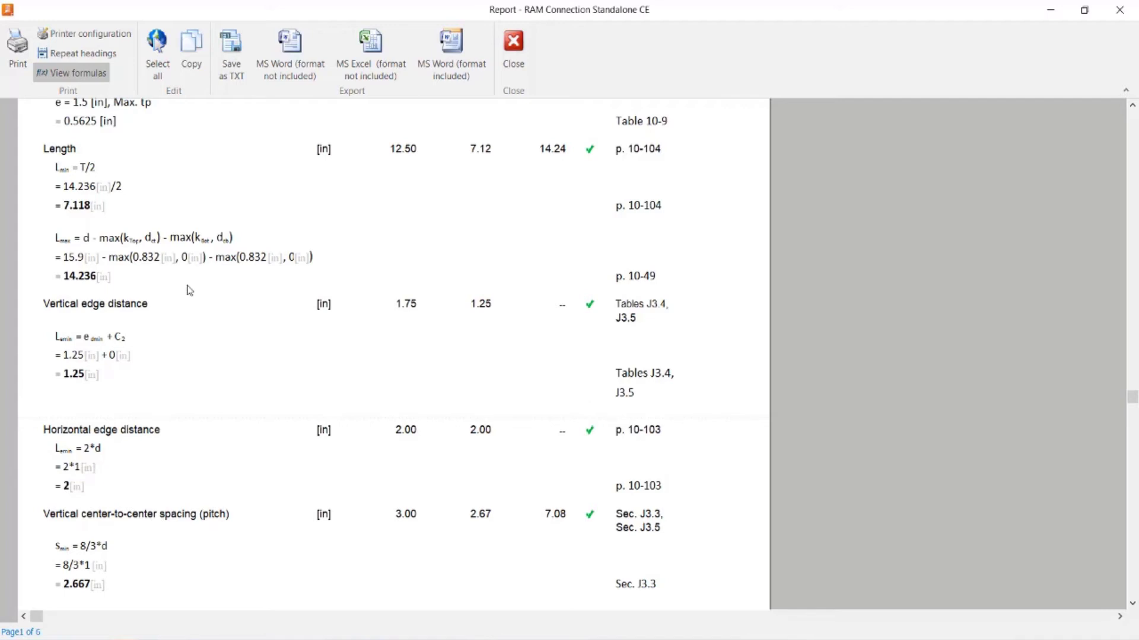
click(513, 48)
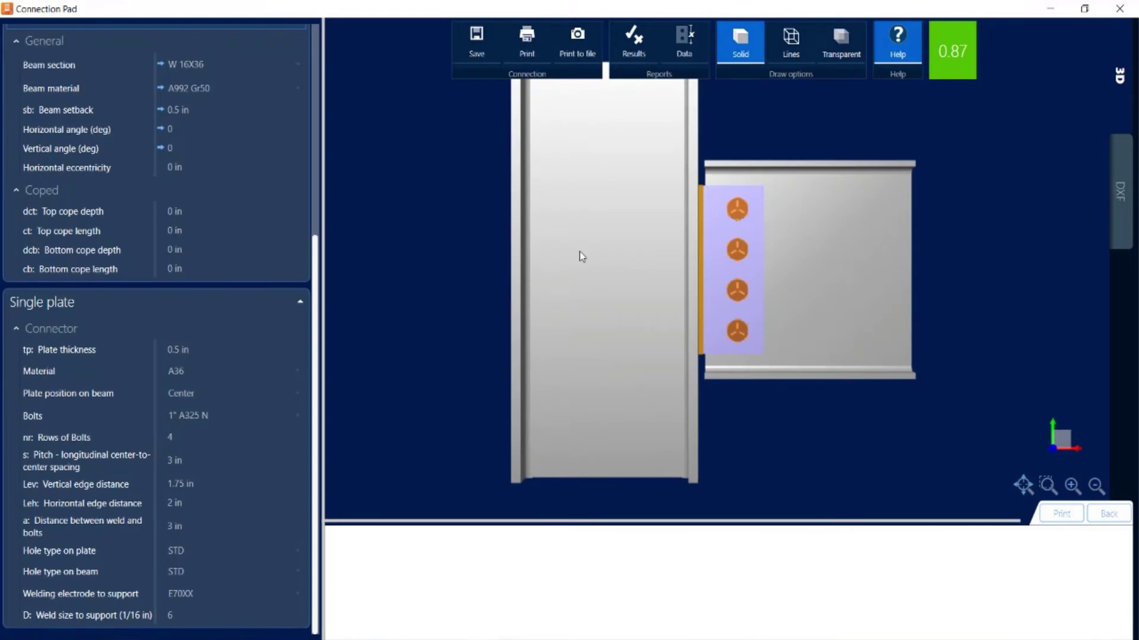
Step: Examine the DXF detail drawing of joint 1's connection and close the connection editor
click(1119, 190)
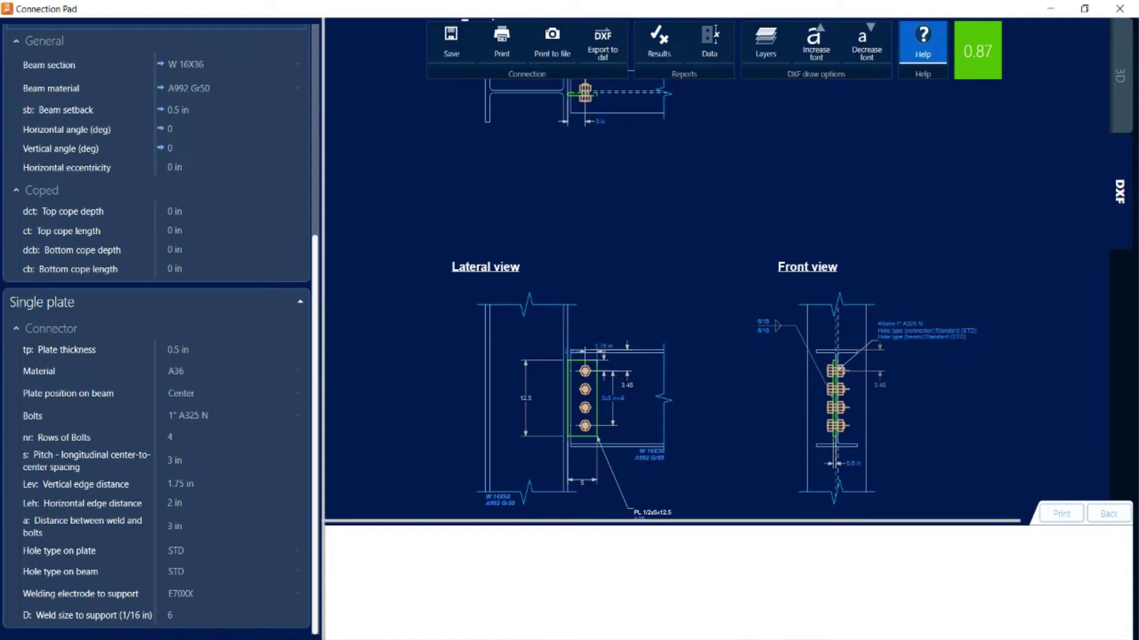
click(1122, 8)
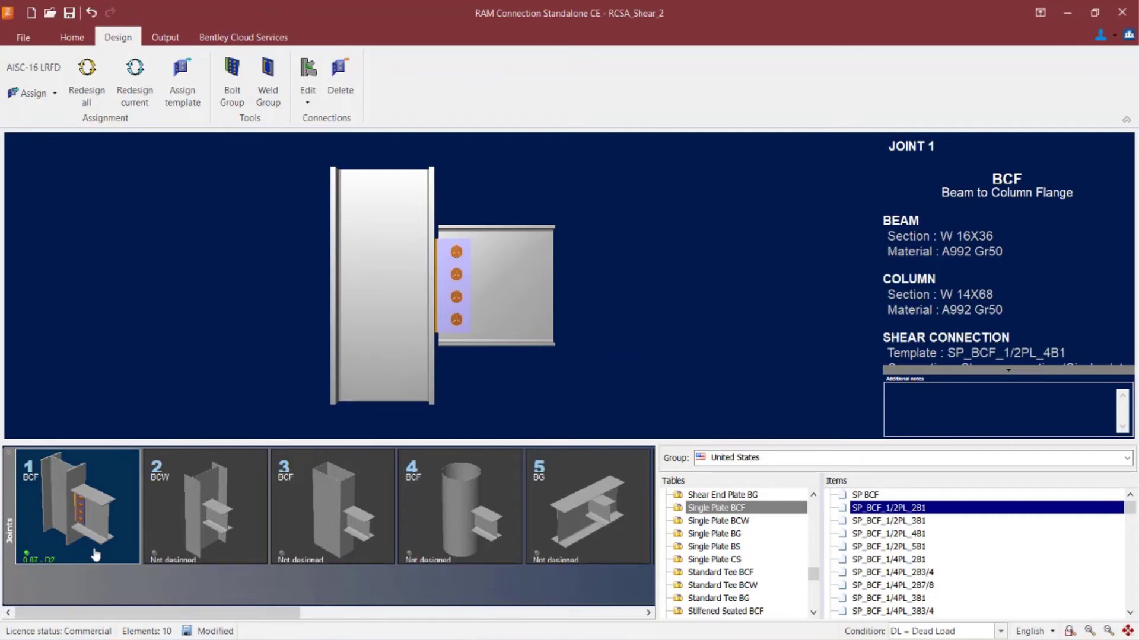
Step: Assign a Basic SP shear connection to joint 2, the beam-to-column-web joint, and inspect it in 3D
click(153, 528)
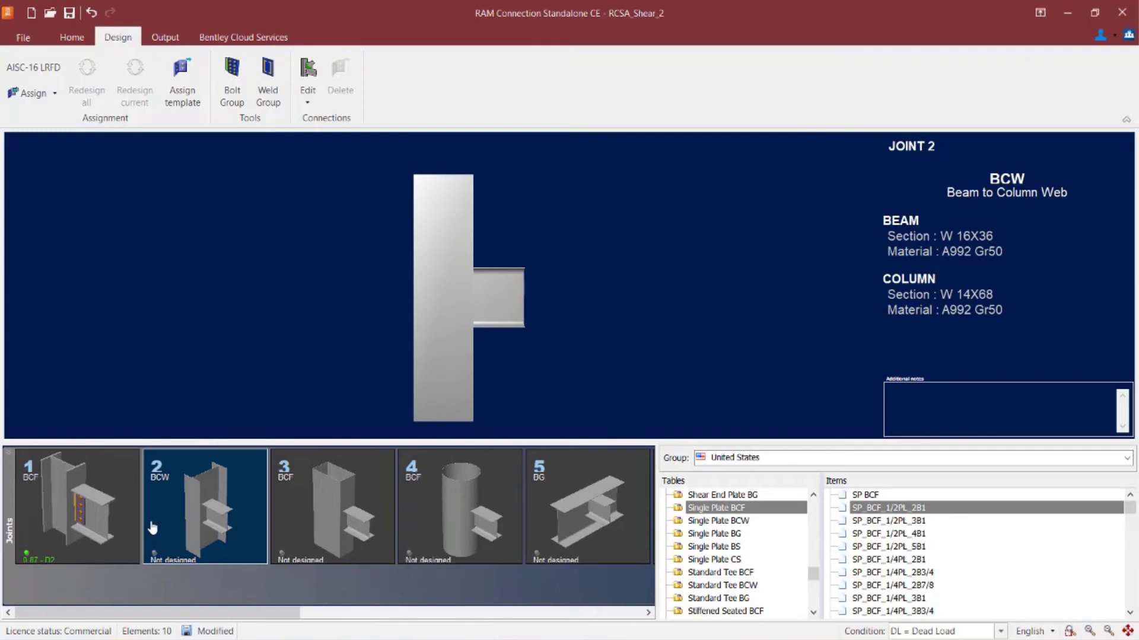
click(24, 95)
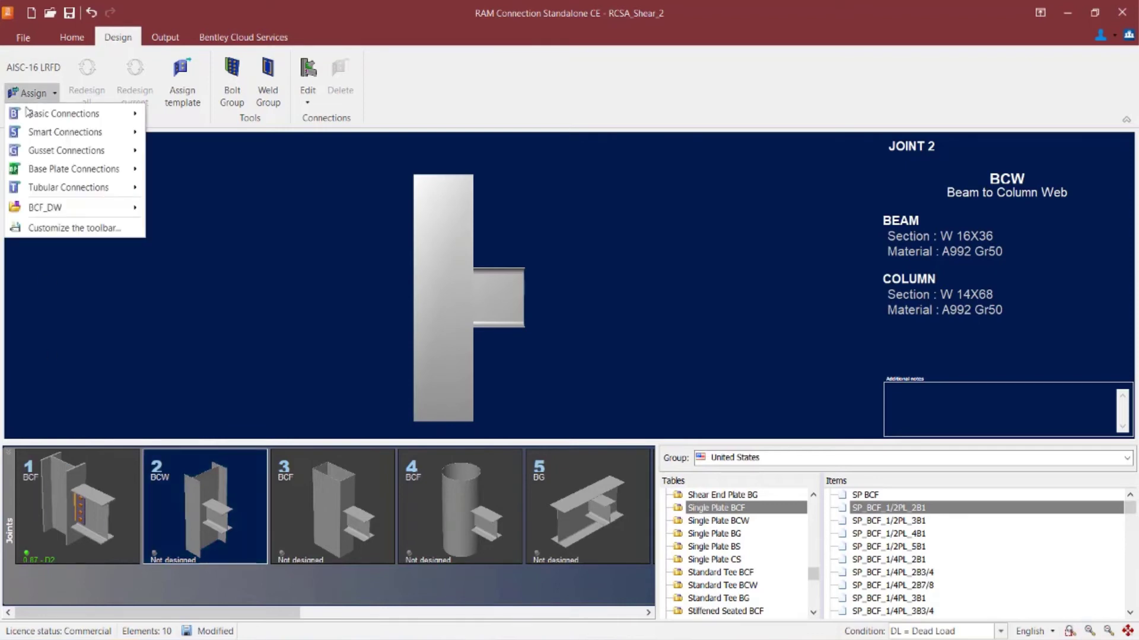
mouse_move(28, 114)
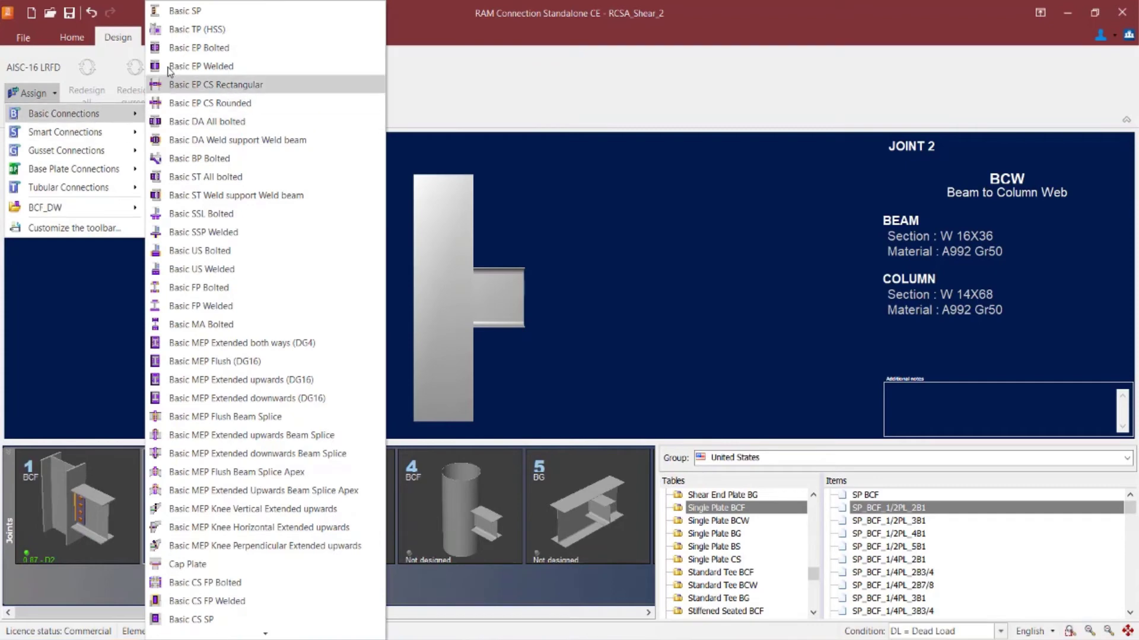
click(161, 10)
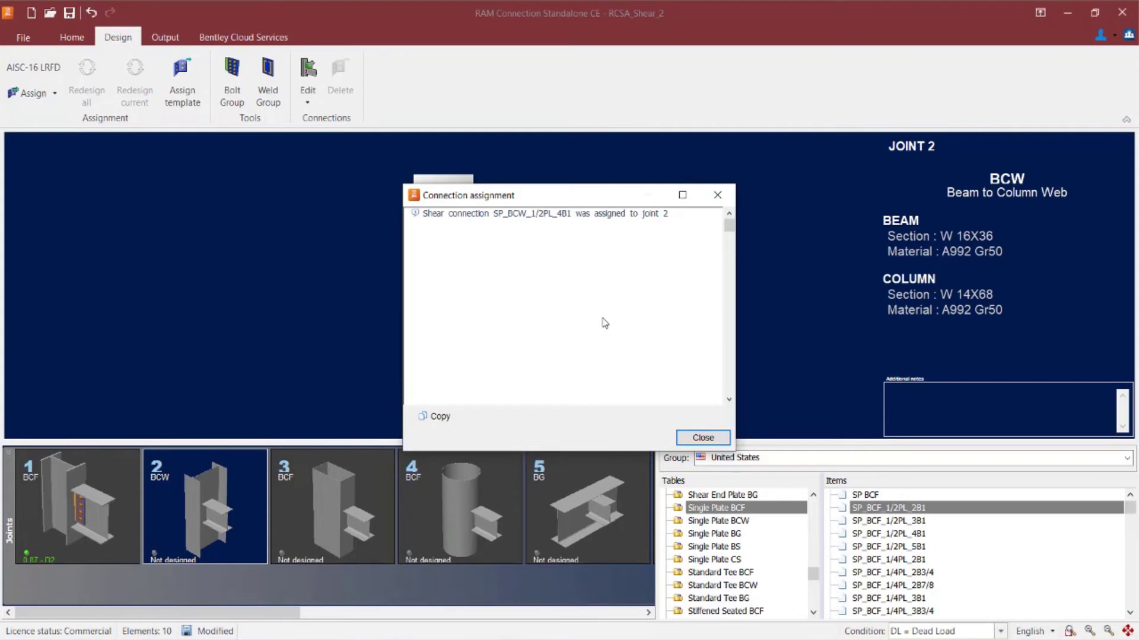
click(697, 439)
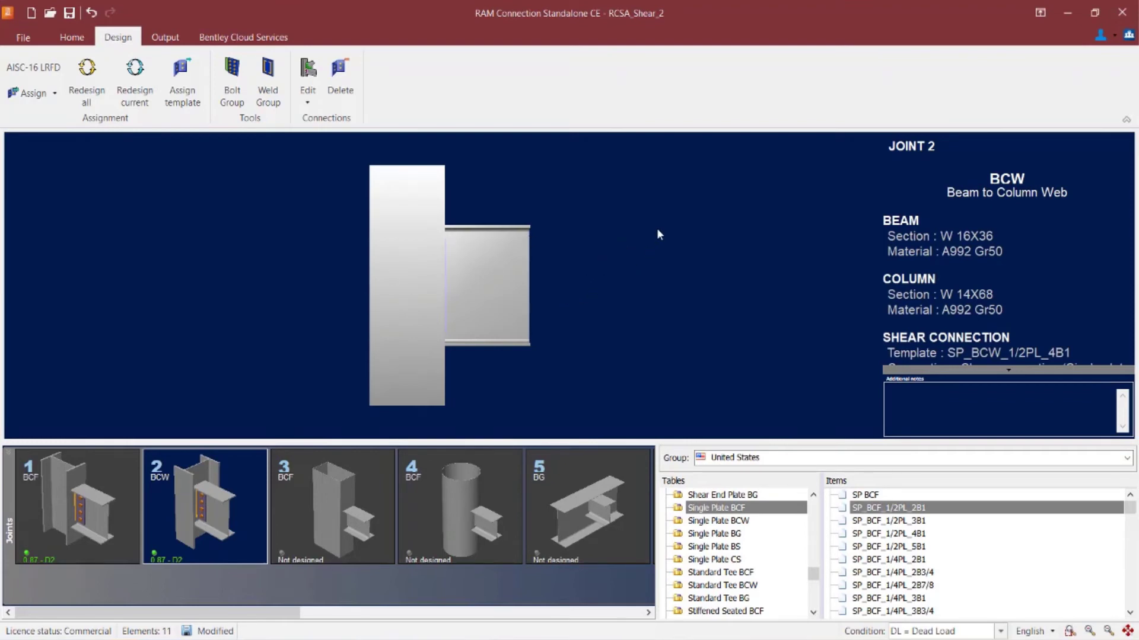
drag(657, 231, 630, 246)
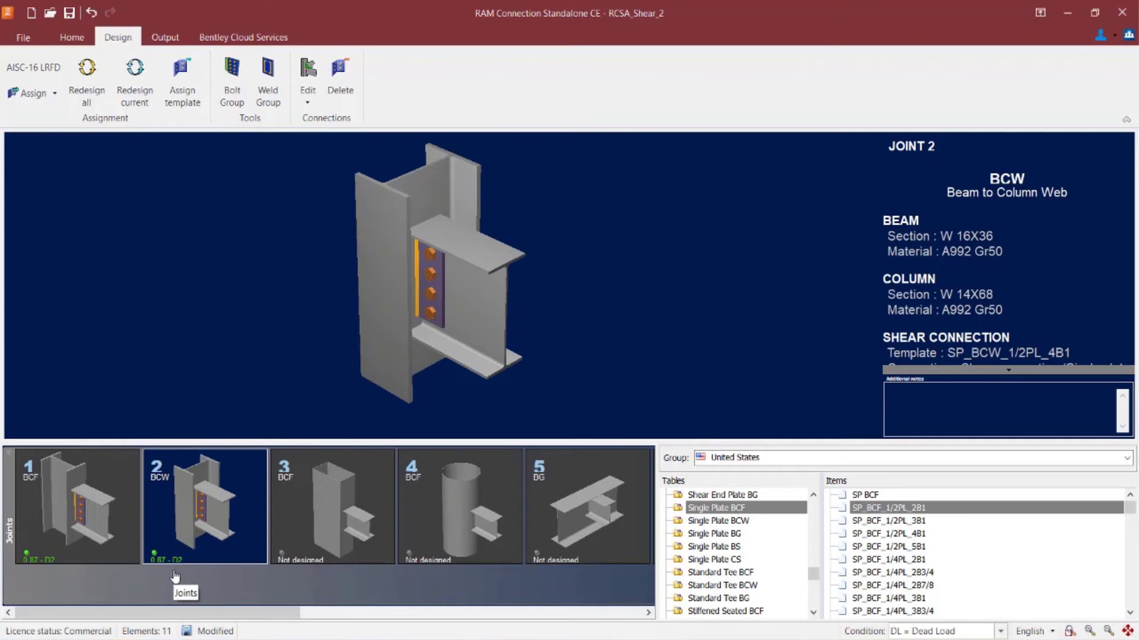
Step: Open joint 2's shear connection for editing and review its design, beam and single plate parameters
click(69, 37)
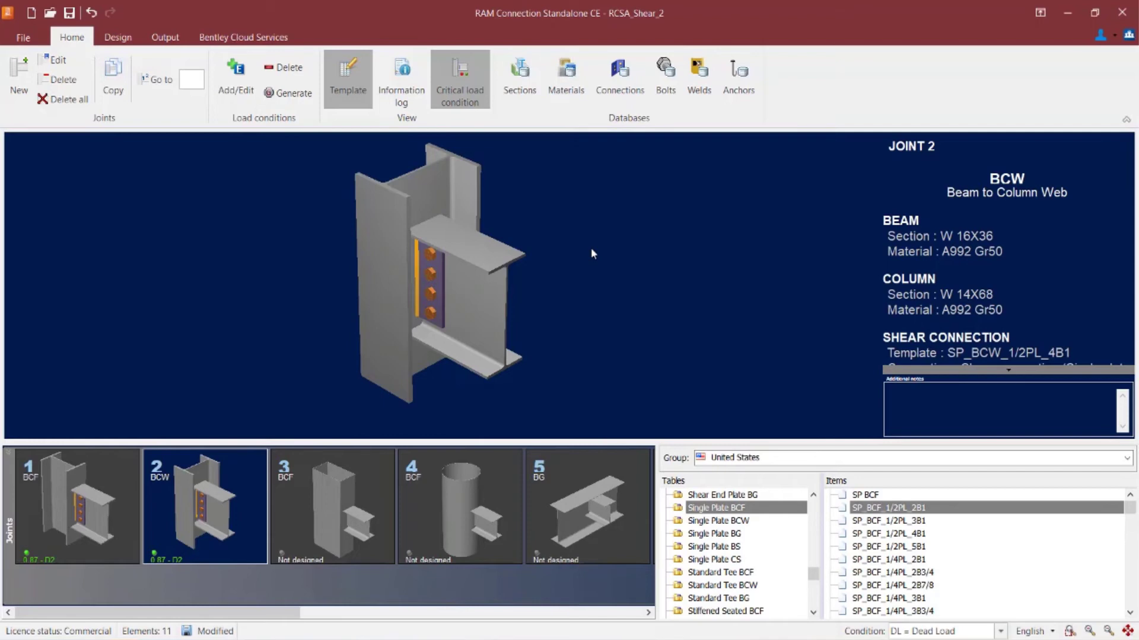
scroll(523, 115, down, 1)
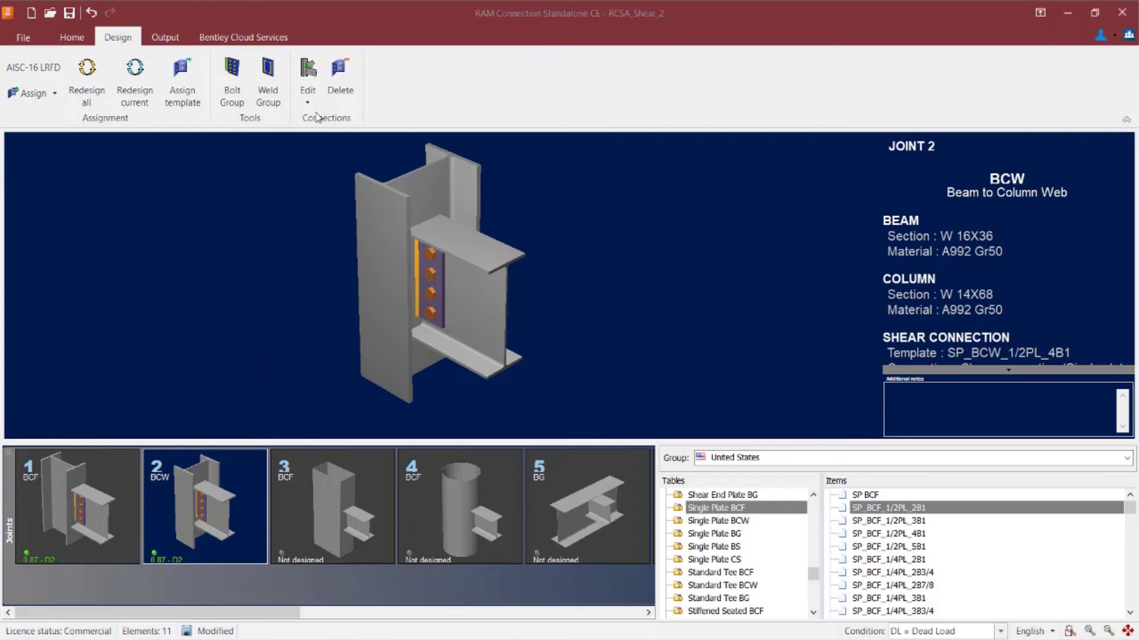
click(307, 95)
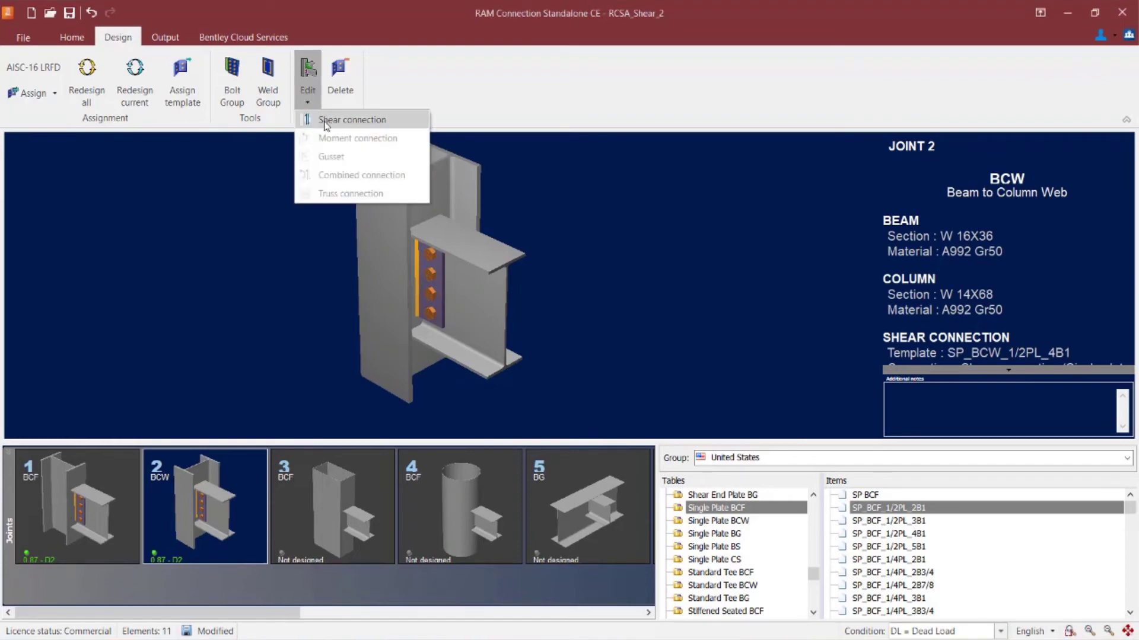
click(312, 111)
drag(737, 279, 682, 316)
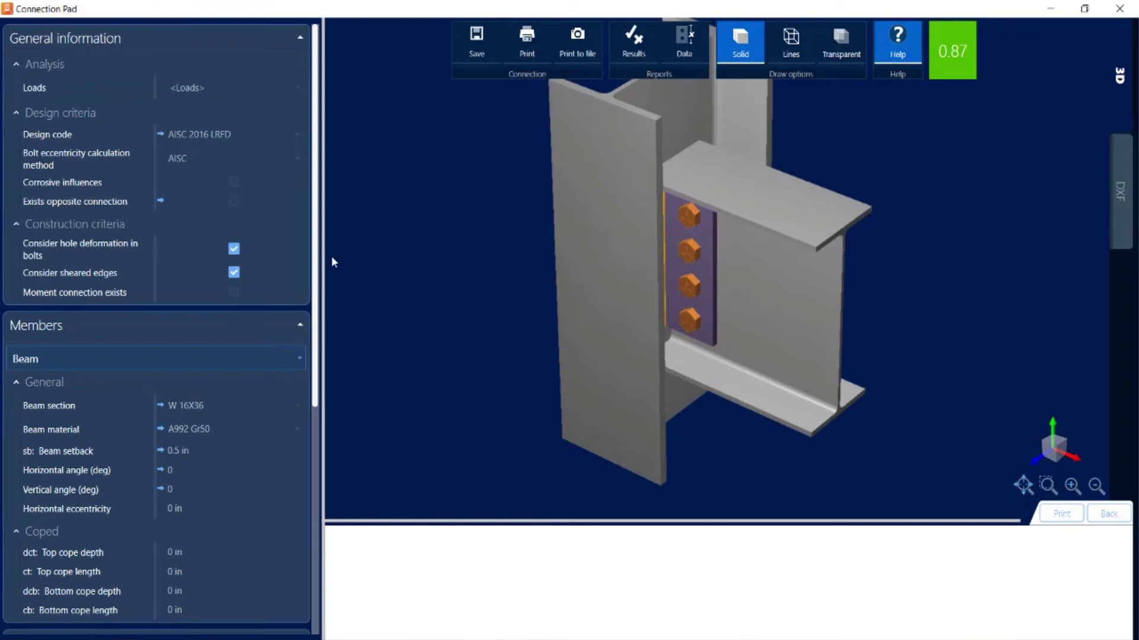
scroll(318, 299, down, 2)
drag(318, 299, 365, 516)
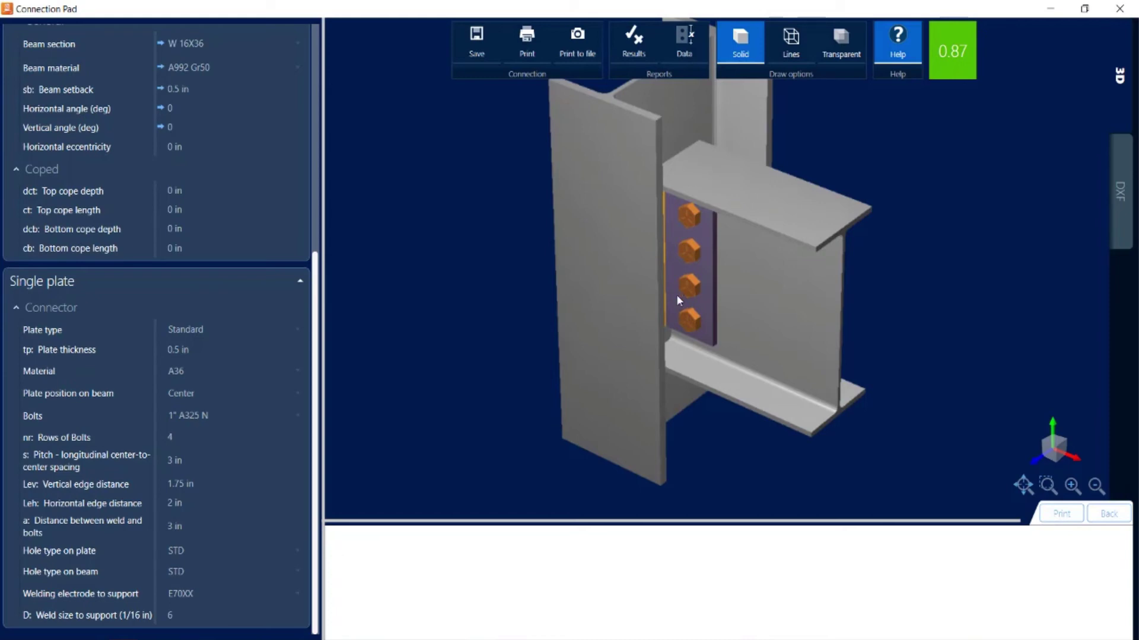
Step: Set joint 2's plate type to Extended and disable the option for the beam edge inside the support flanges
click(212, 328)
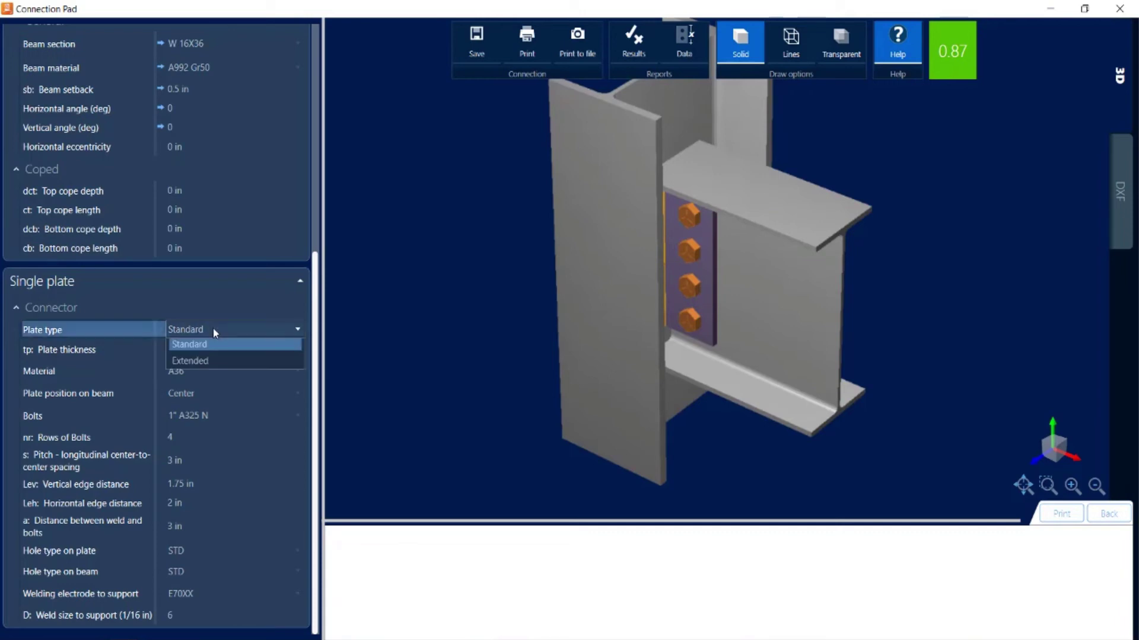
click(224, 364)
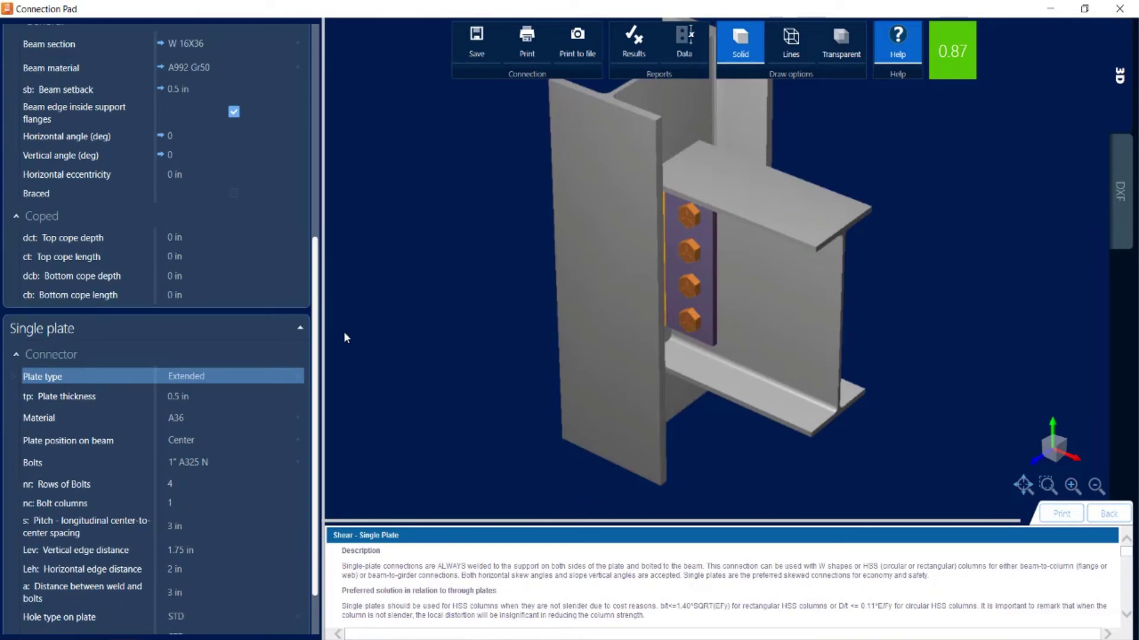
scroll(225, 267, up, 2)
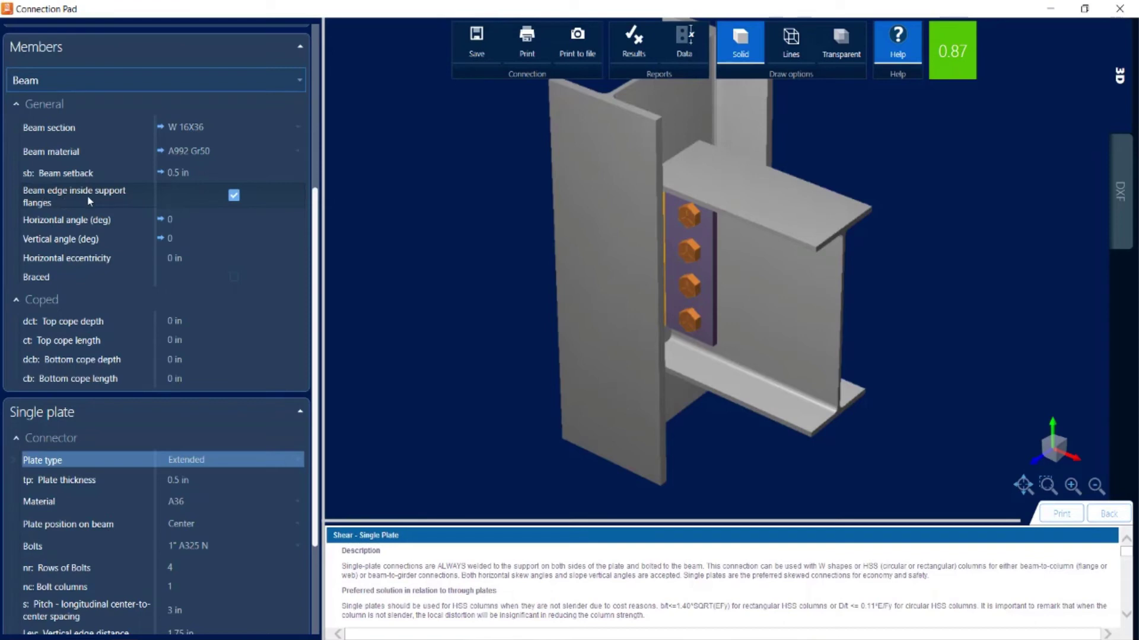
click(233, 197)
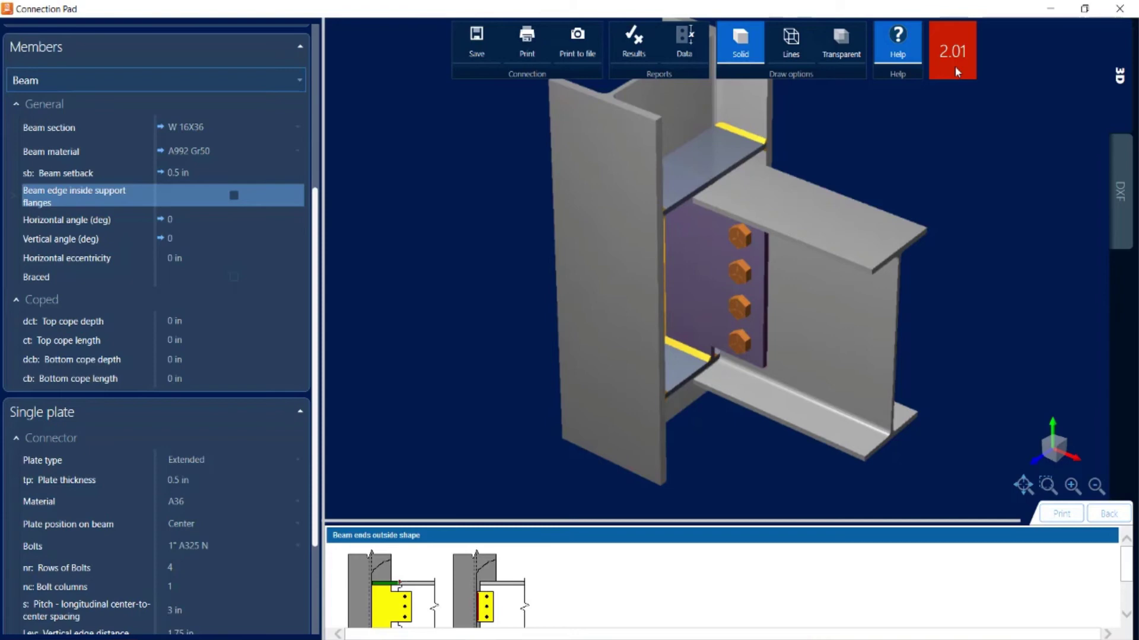
Step: Review joint 2's extended single plate parameters and close the connection editor without saving the changes
drag(317, 204, 350, 338)
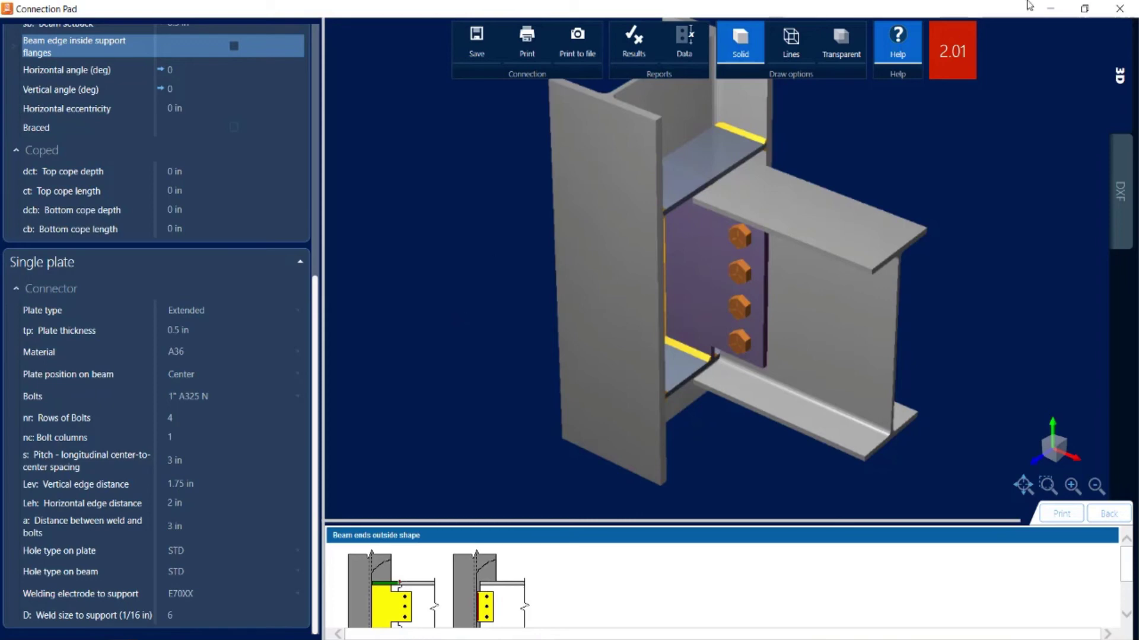
click(1120, 9)
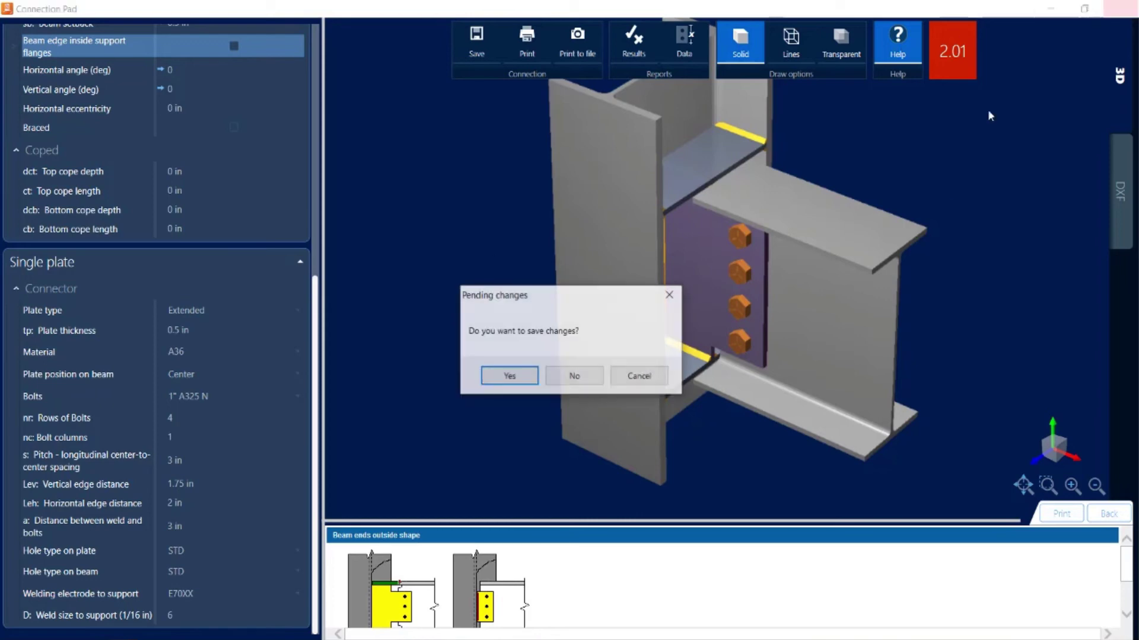
click(573, 376)
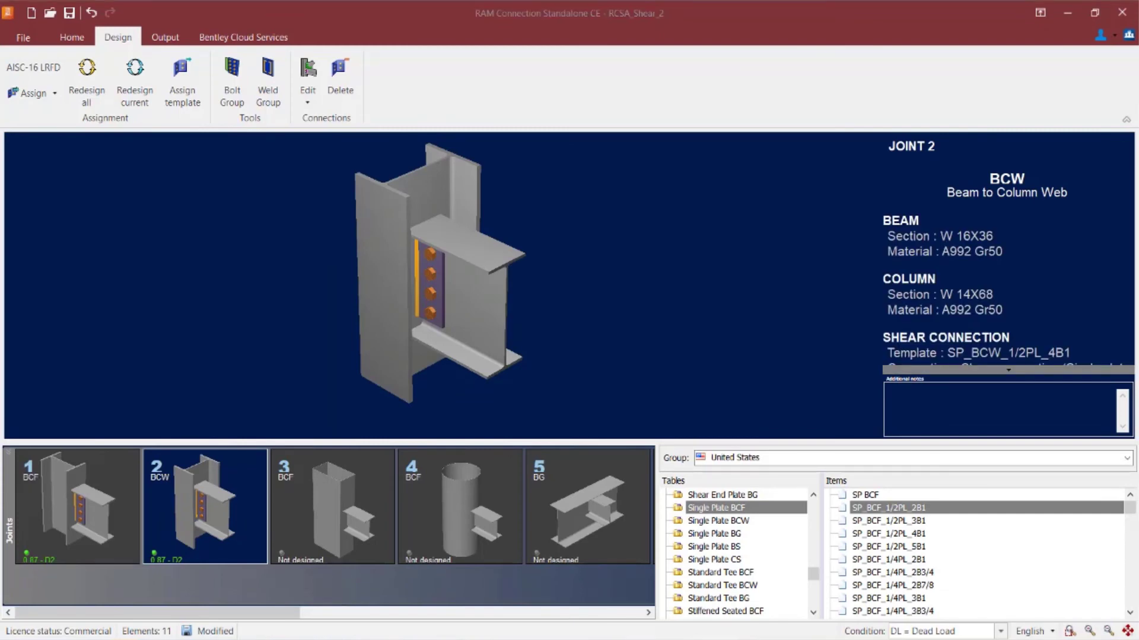
Step: Assign a Smart SP shear connection to joint 5, the beam-to-girder joint
click(593, 532)
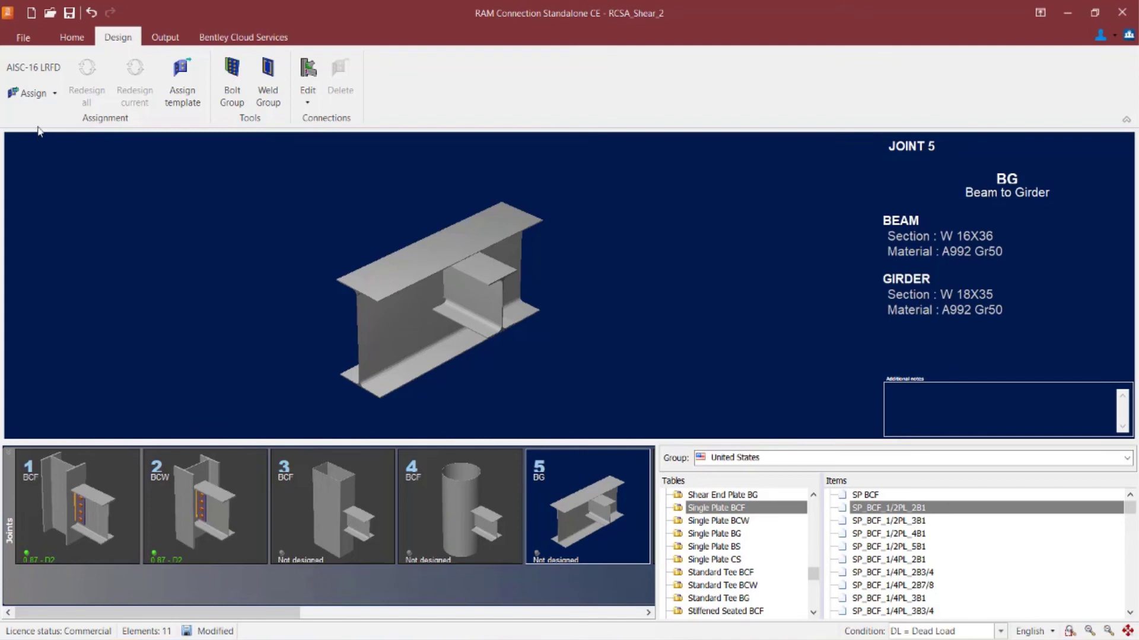
click(30, 93)
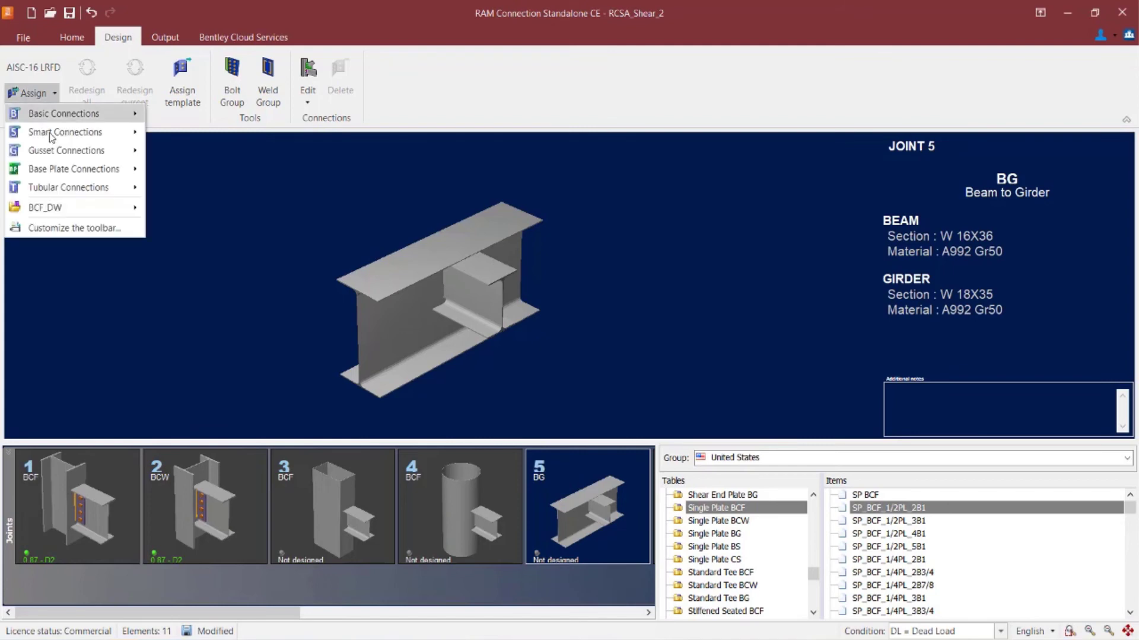
mouse_move(48, 133)
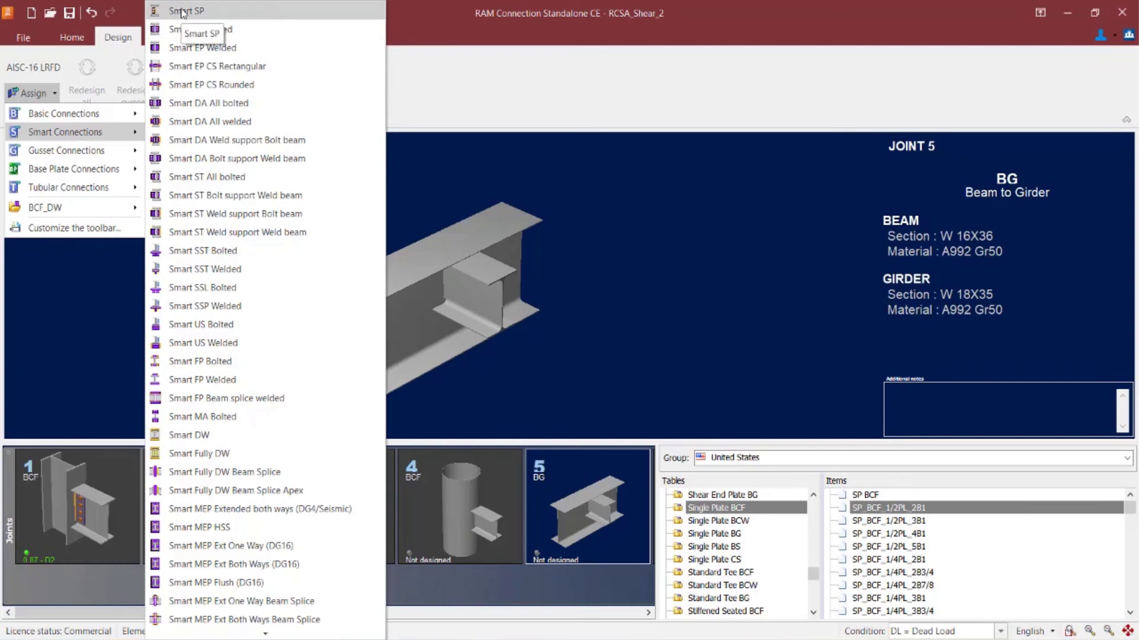
click(183, 12)
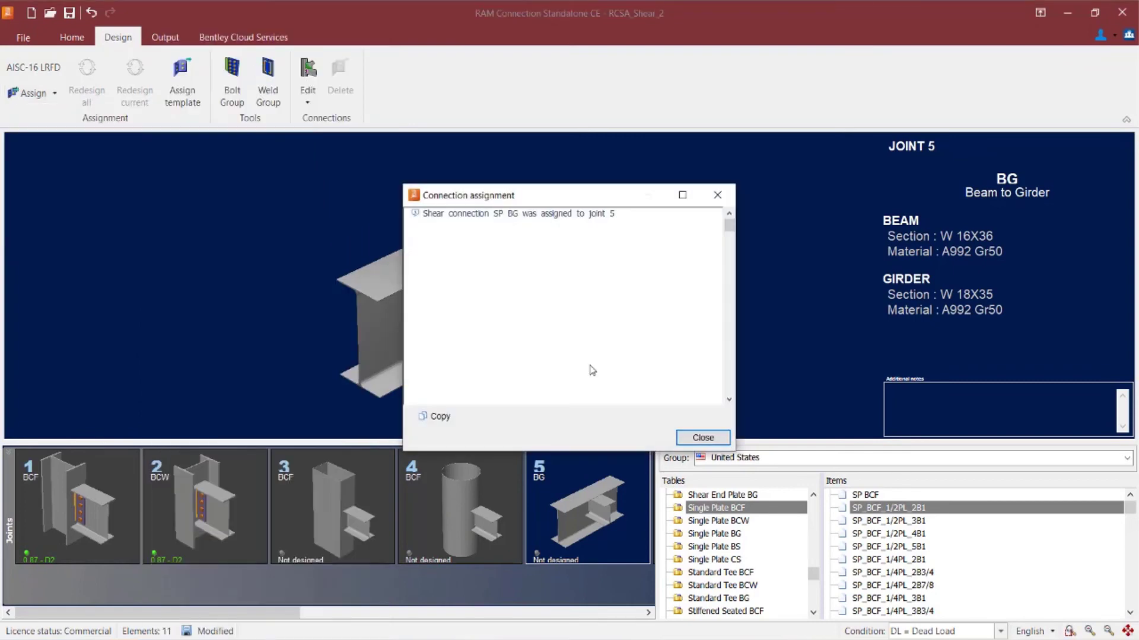
click(688, 439)
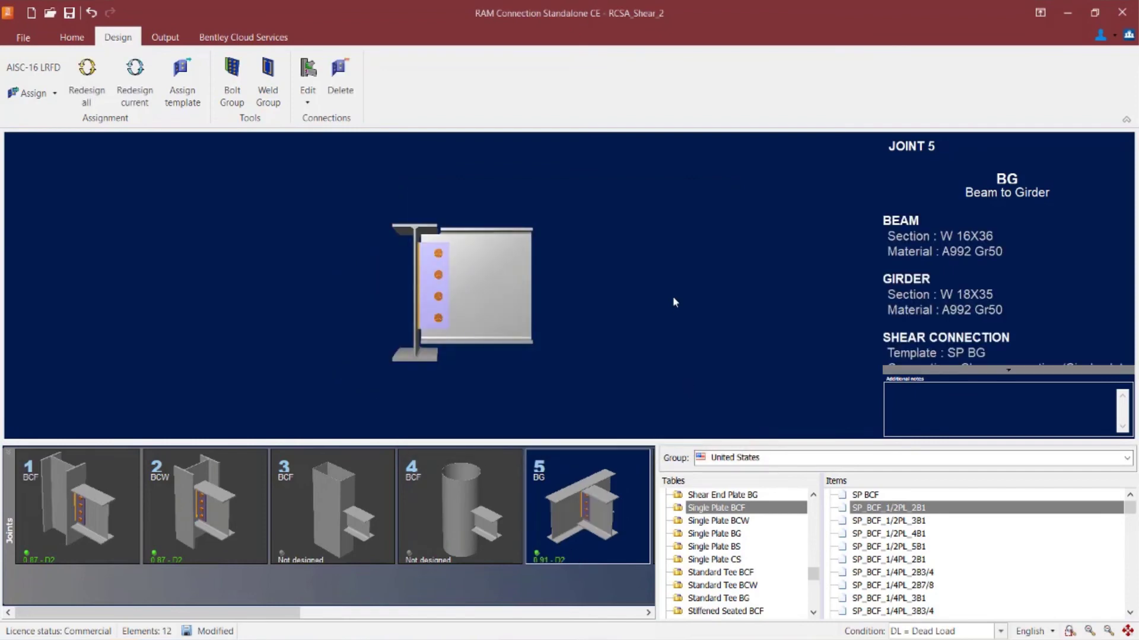
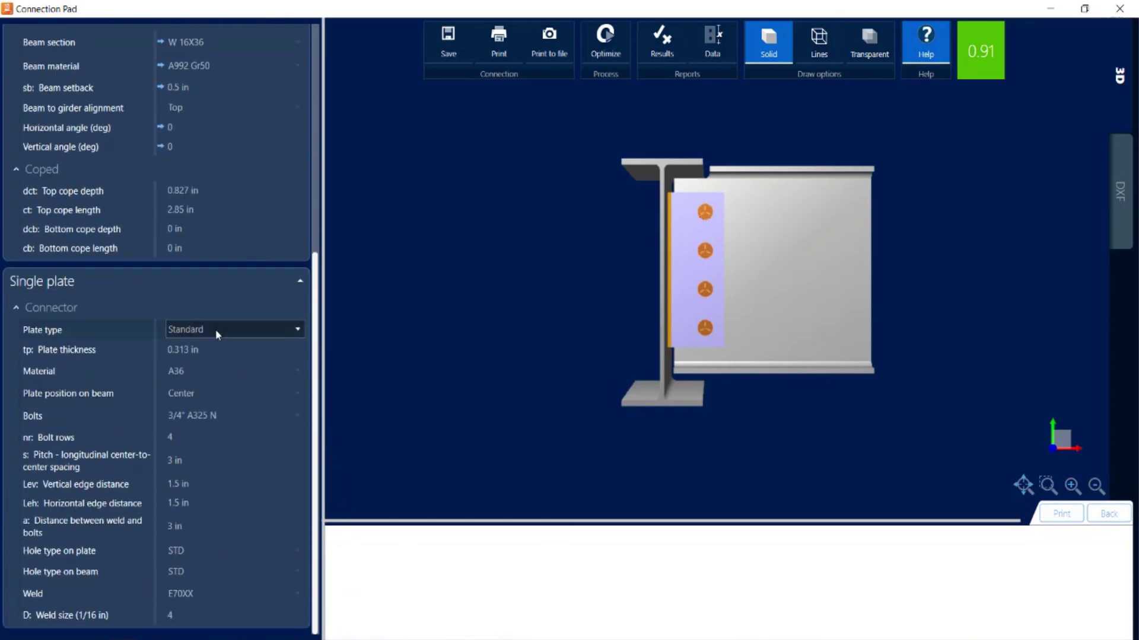
Step: Set joint 5's plate type to Extended and disable the option for the beam edge inside the support flanges
click(215, 329)
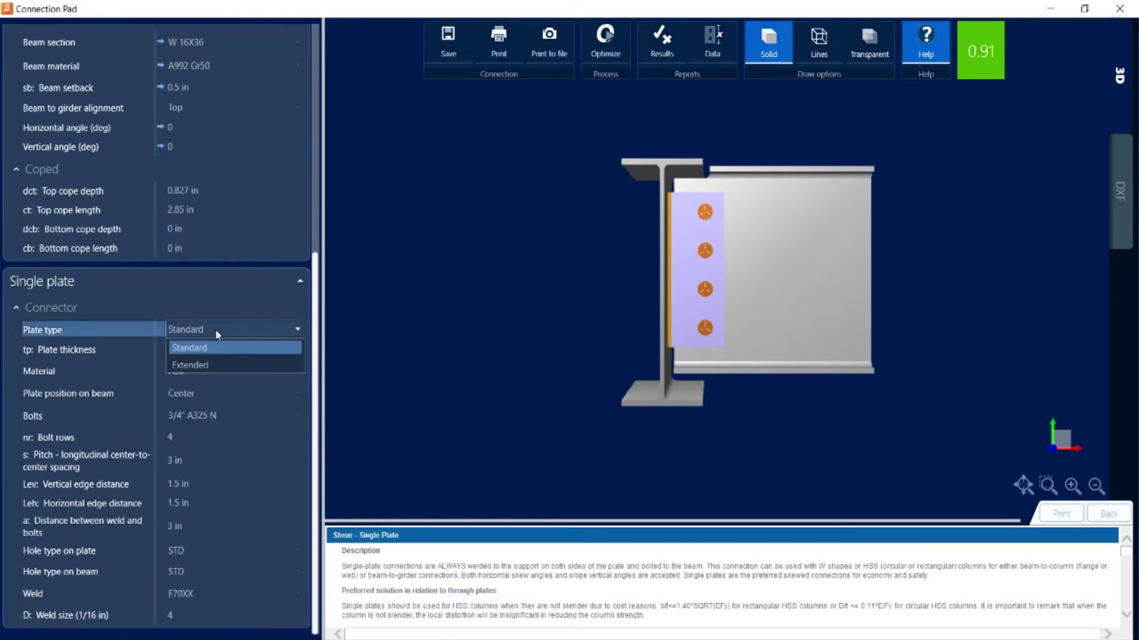
click(211, 363)
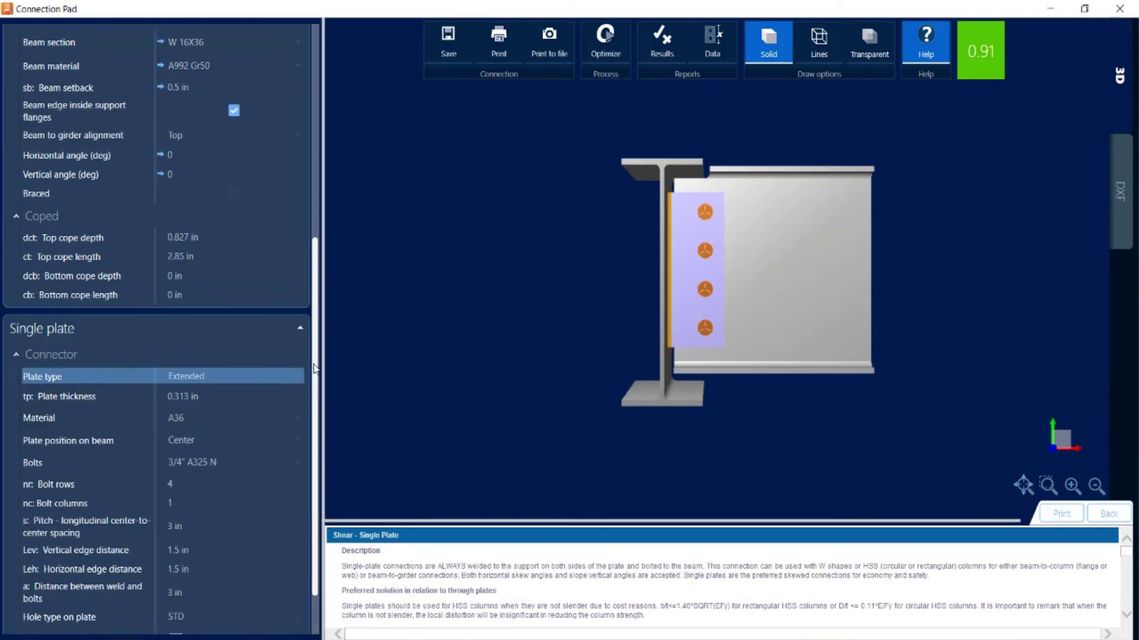
drag(313, 364, 315, 302)
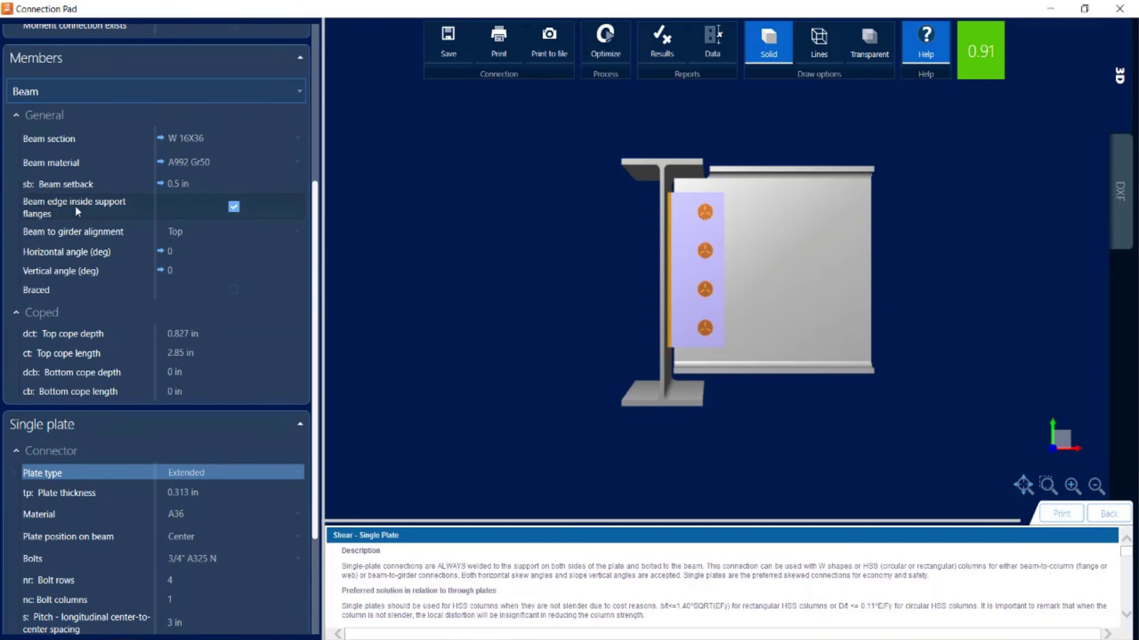
click(235, 207)
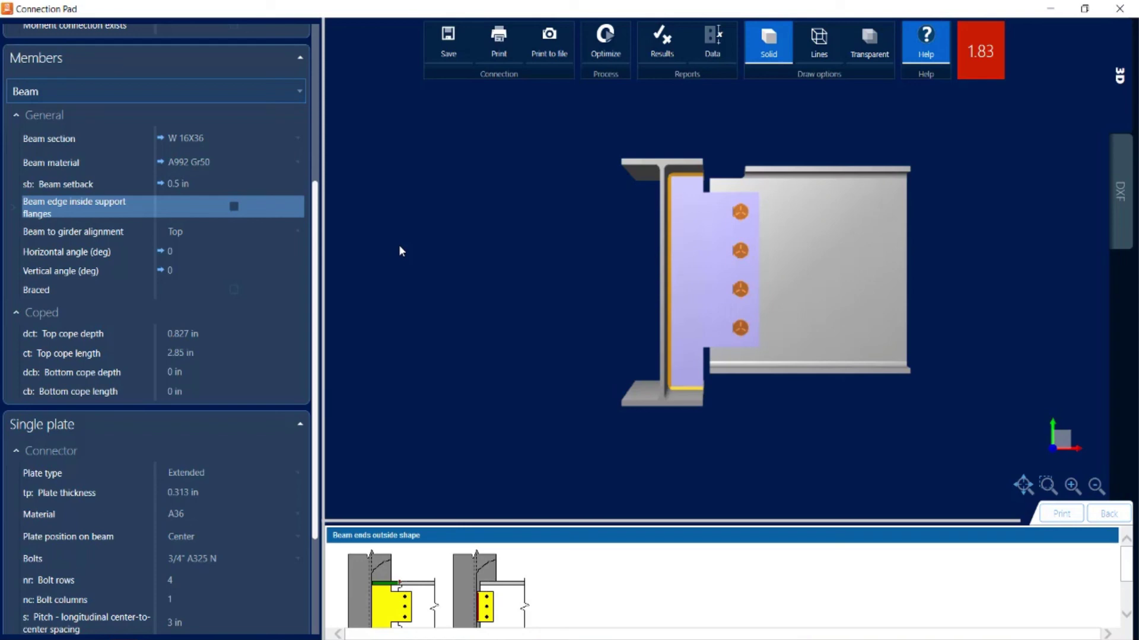
Step: Set the top cope depth and top cope length of joint 5's beam to 0 in
click(247, 334)
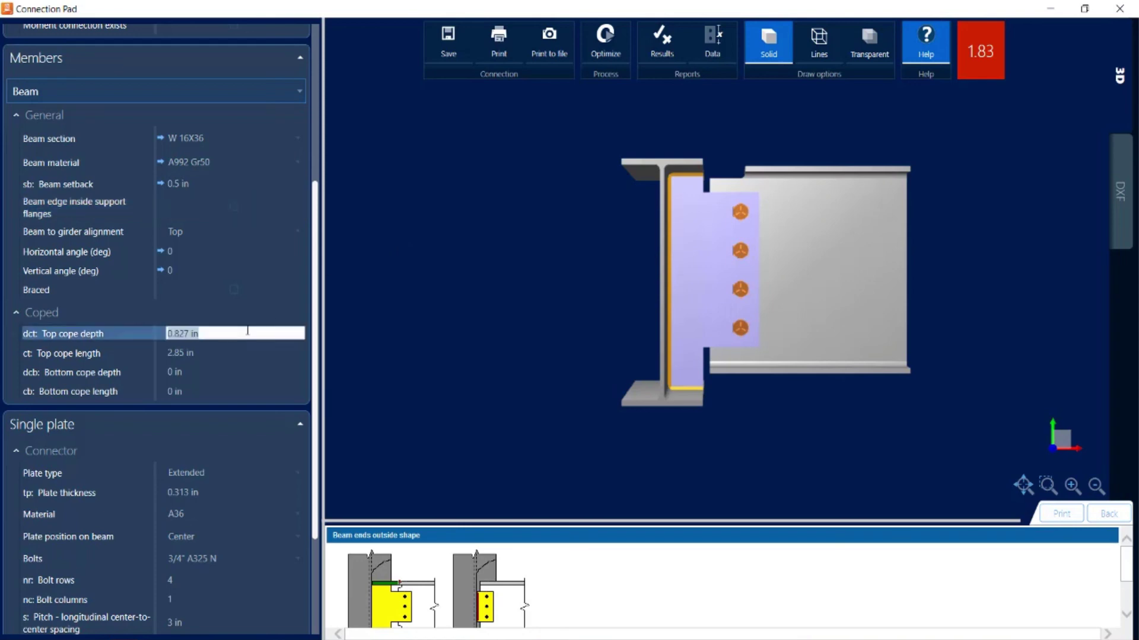
text(0)
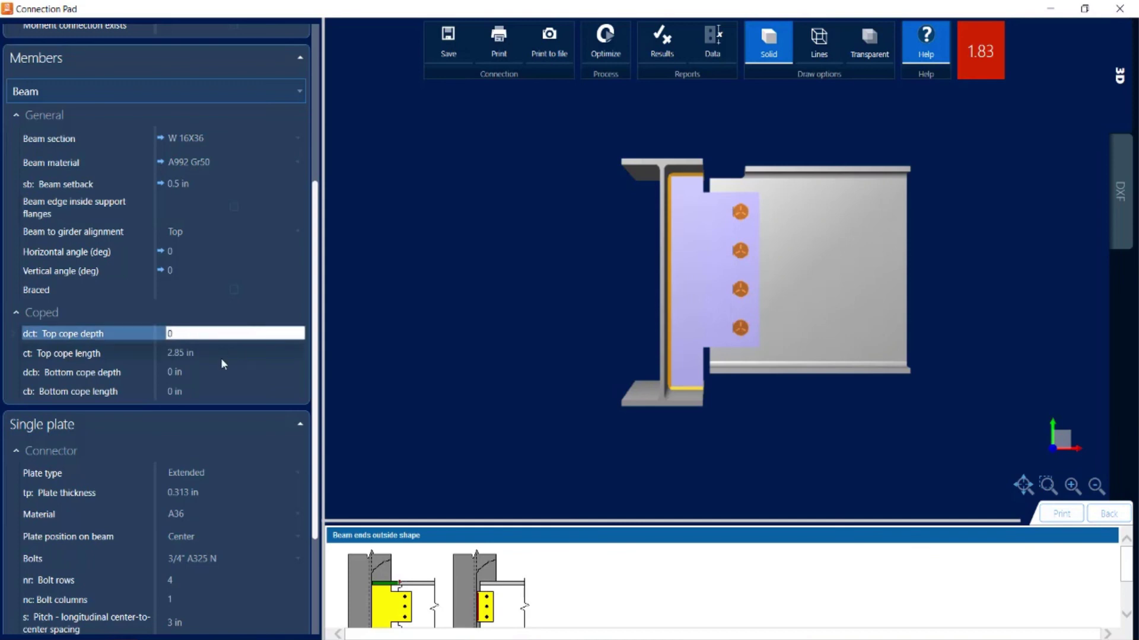
key(Tab)
text(0)
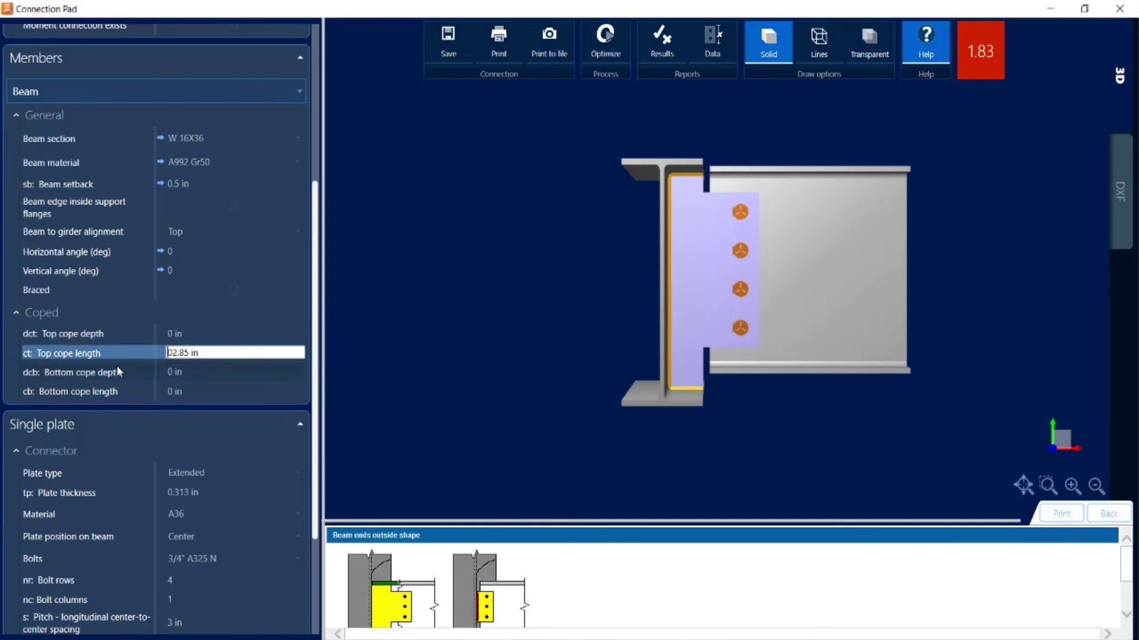
triple_click(220, 355)
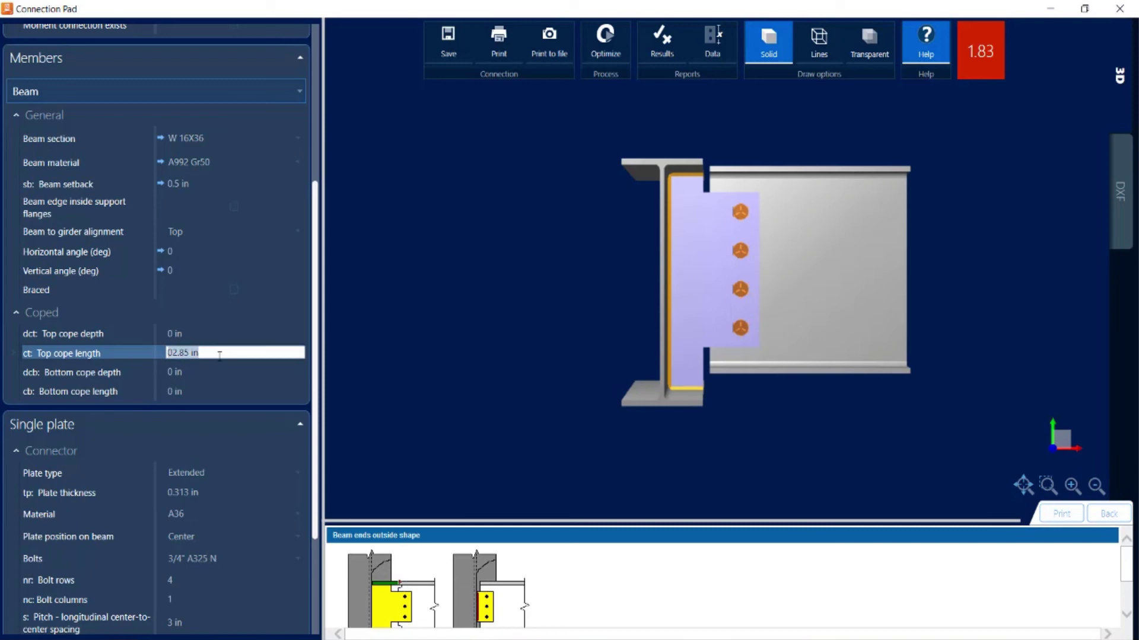
text(0)
click(208, 378)
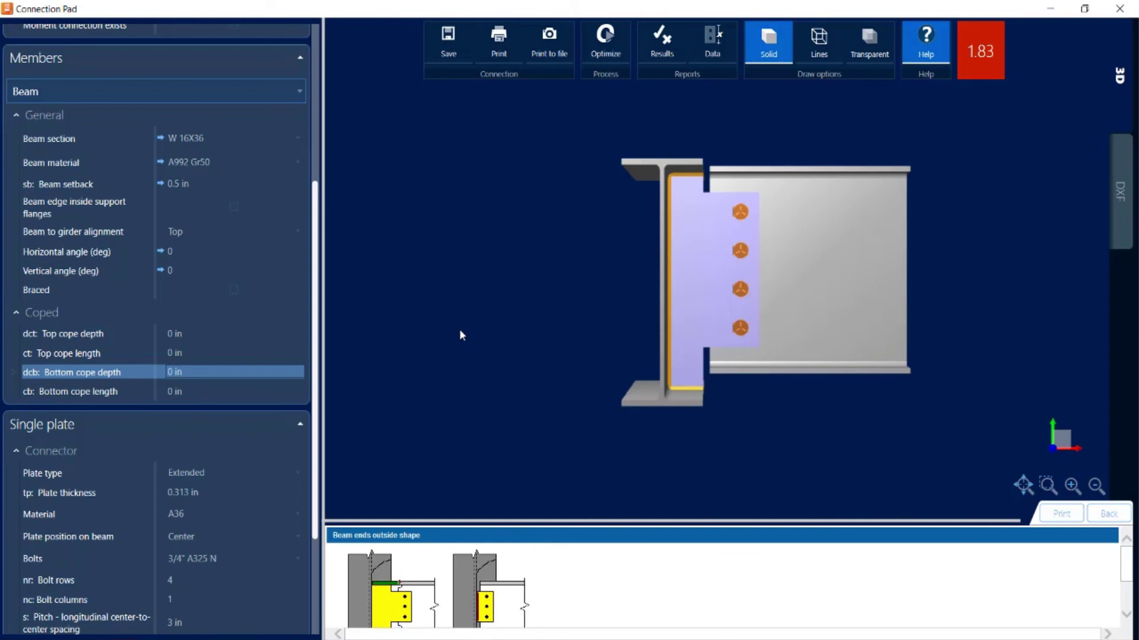
Step: Change joint 5's beam to girder alignment to Centered
click(207, 237)
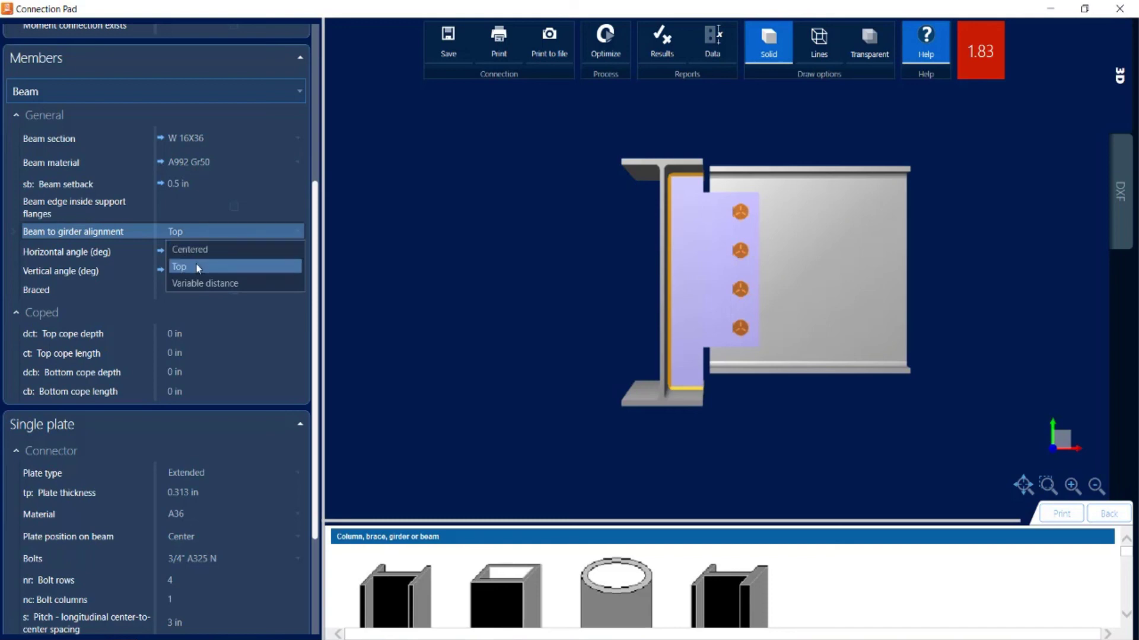
key(Up)
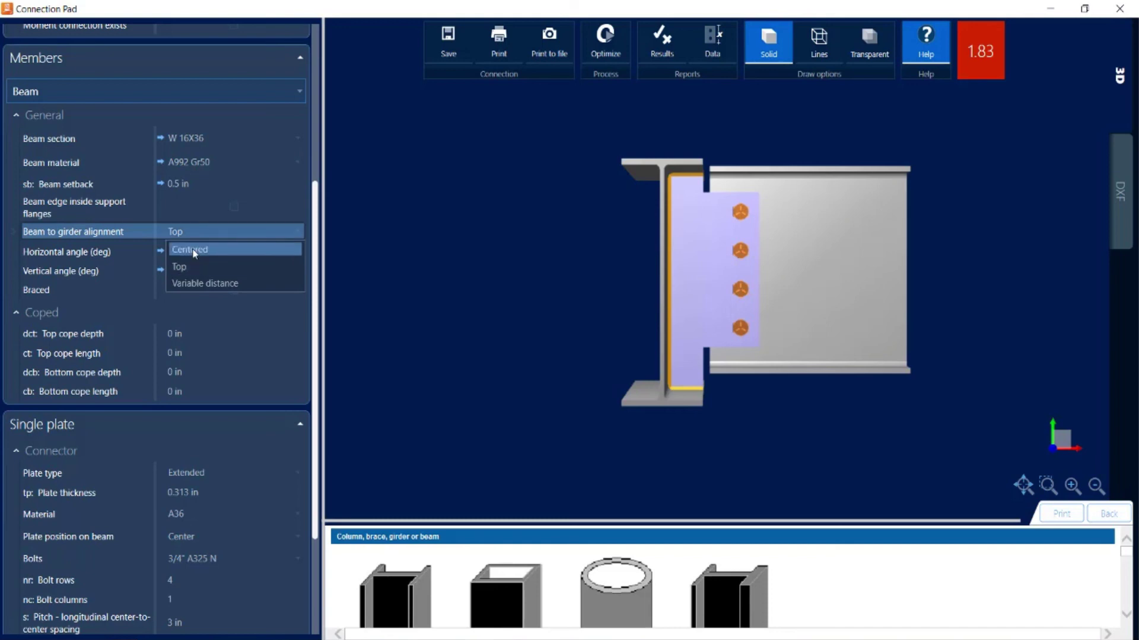
key(Return)
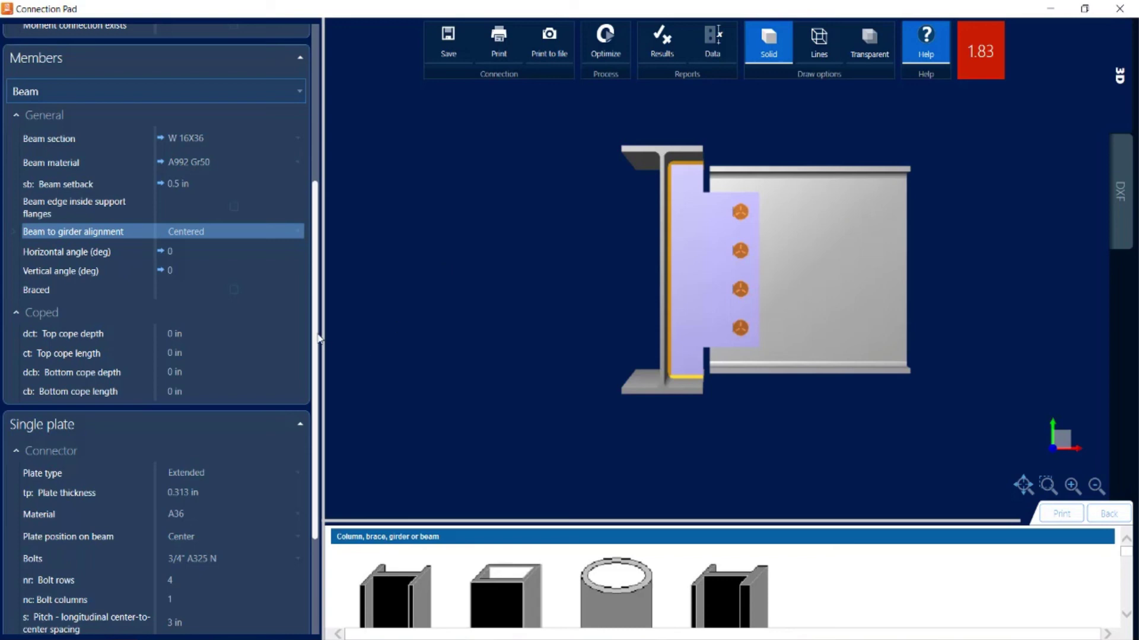
Step: Review joint 5's single plate connector parameters and close the connection editor, discarding the pending changes
drag(319, 338, 332, 442)
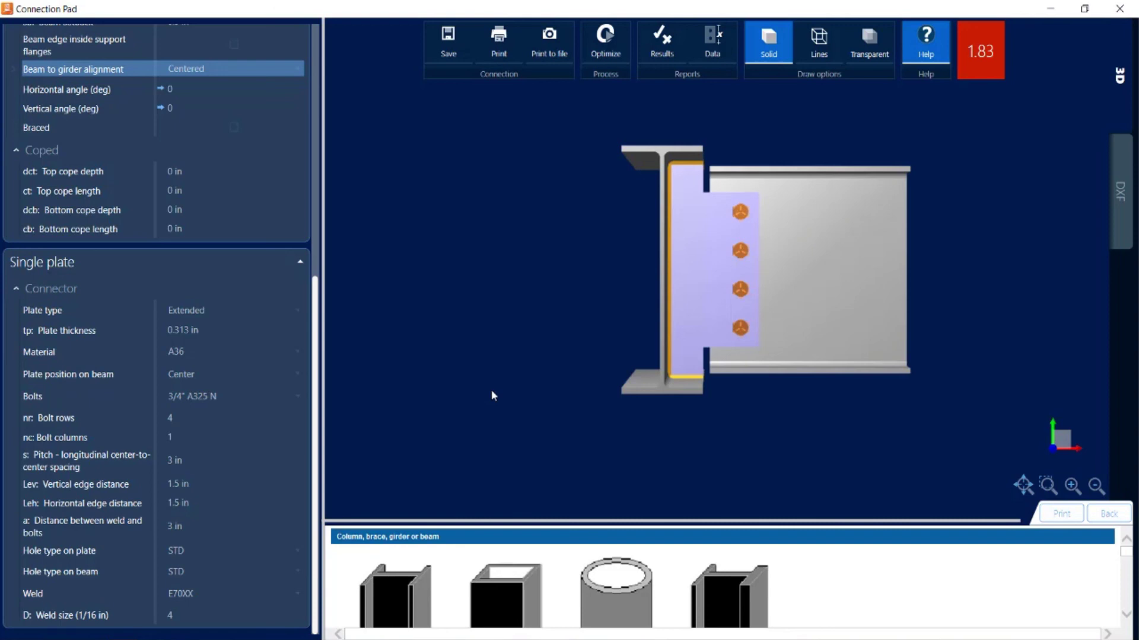
click(1120, 8)
click(577, 377)
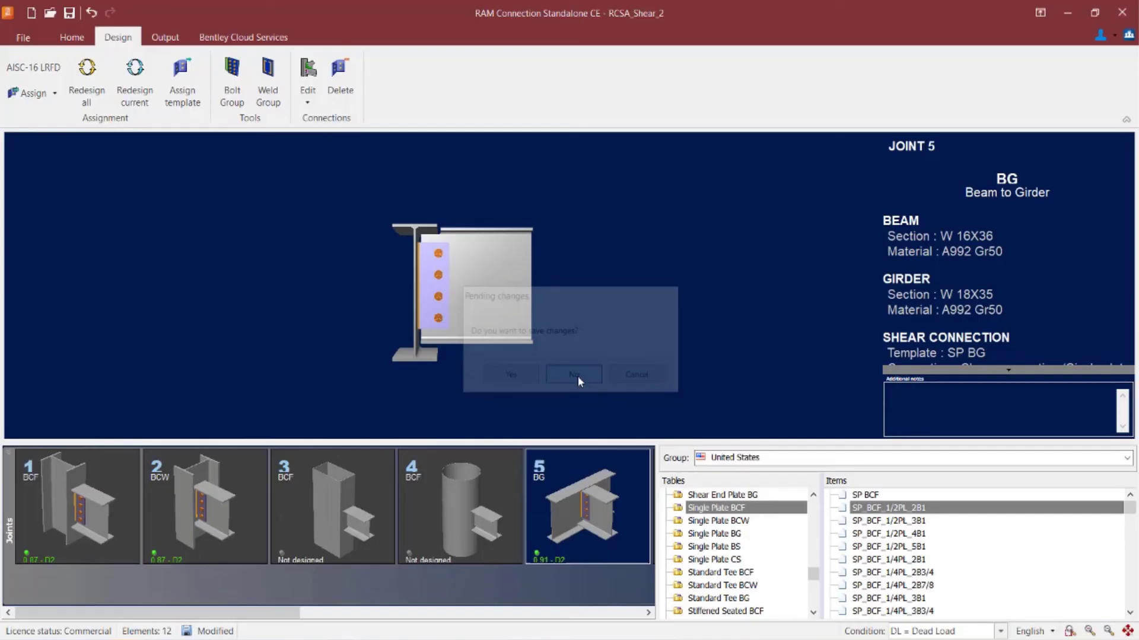